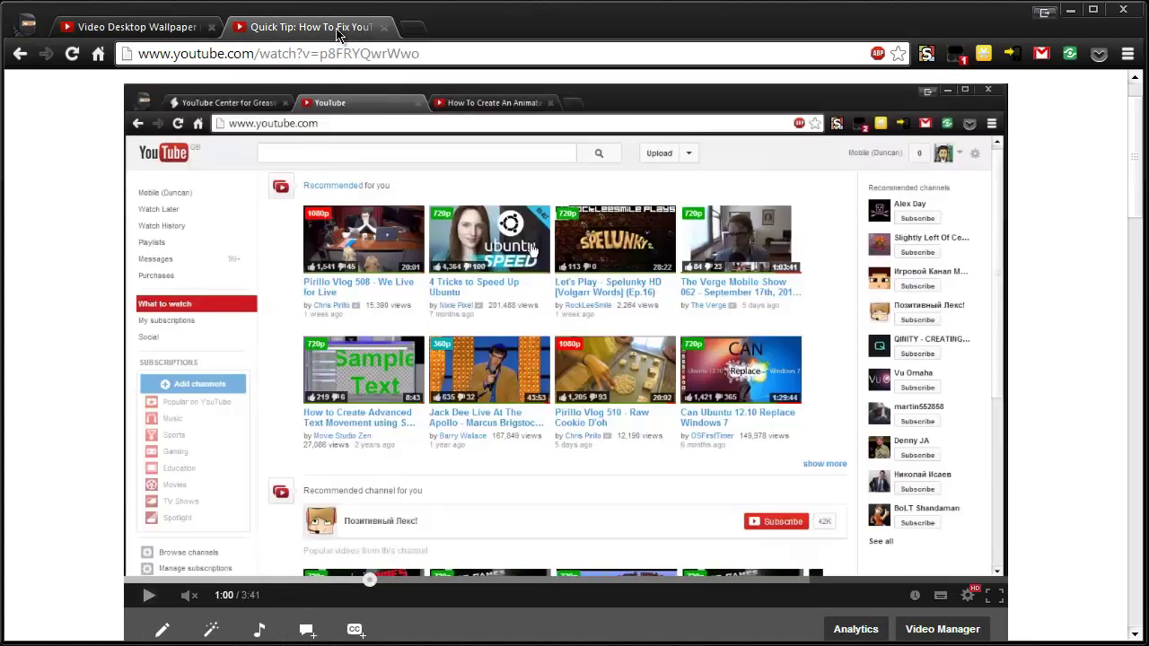
# Switch to the second tutorial video's tab and start it playing
pyautogui.click(312, 26)
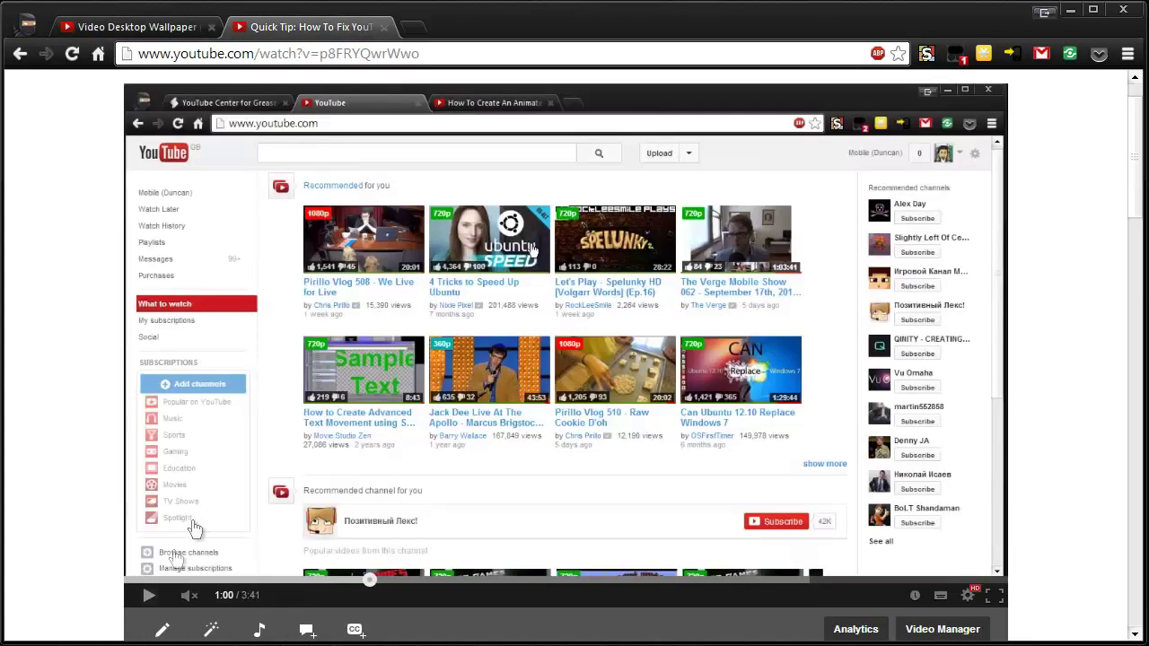
pyautogui.click(149, 596)
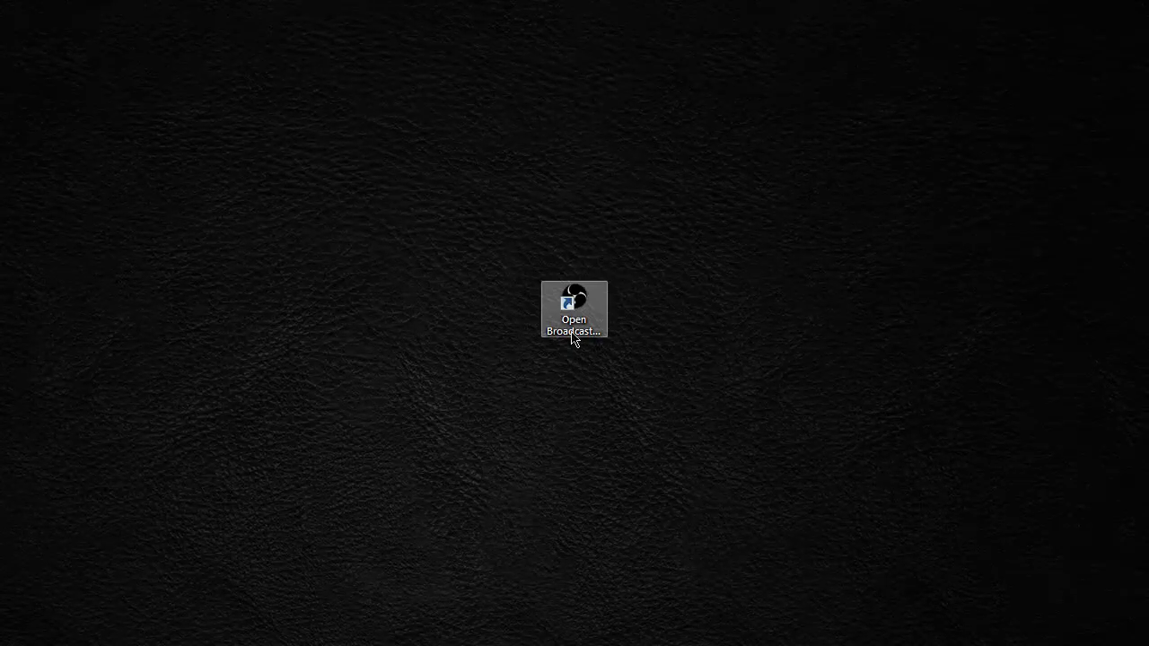
# Launch Open Broadcaster Software and show the Encoding page of its Settings
pyautogui.click(575, 334)
pyautogui.doubleClick(581, 323)
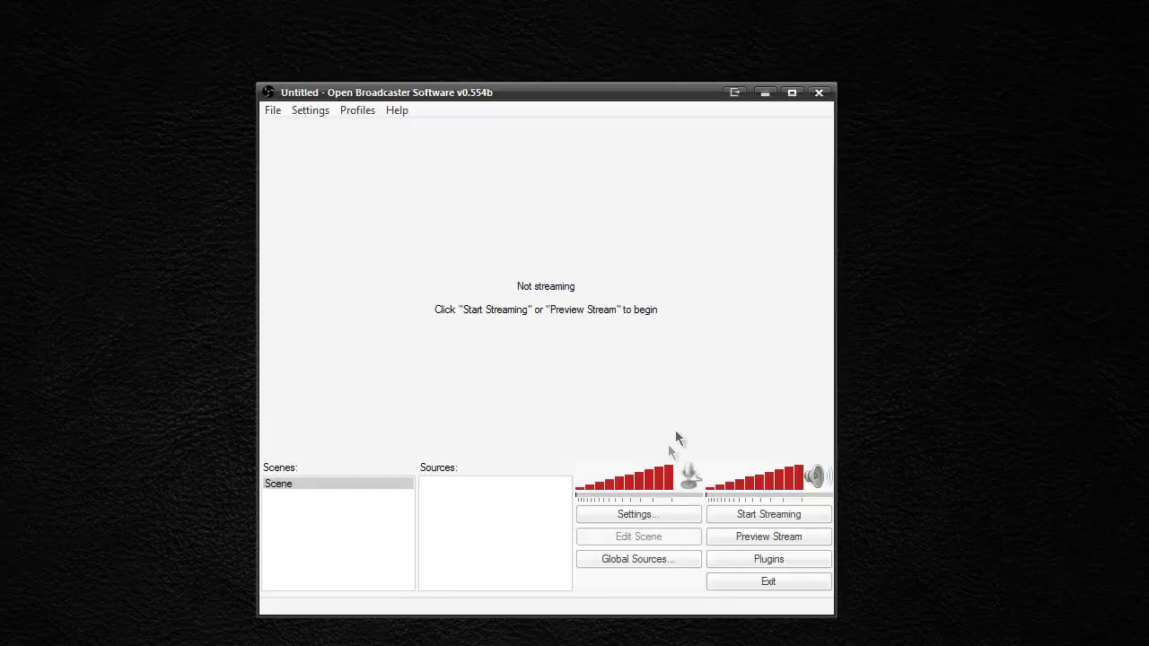
pyautogui.click(638, 514)
pyautogui.moveTo(511, 140); pyautogui.dragTo(654, 44)
pyautogui.click(282, 80)
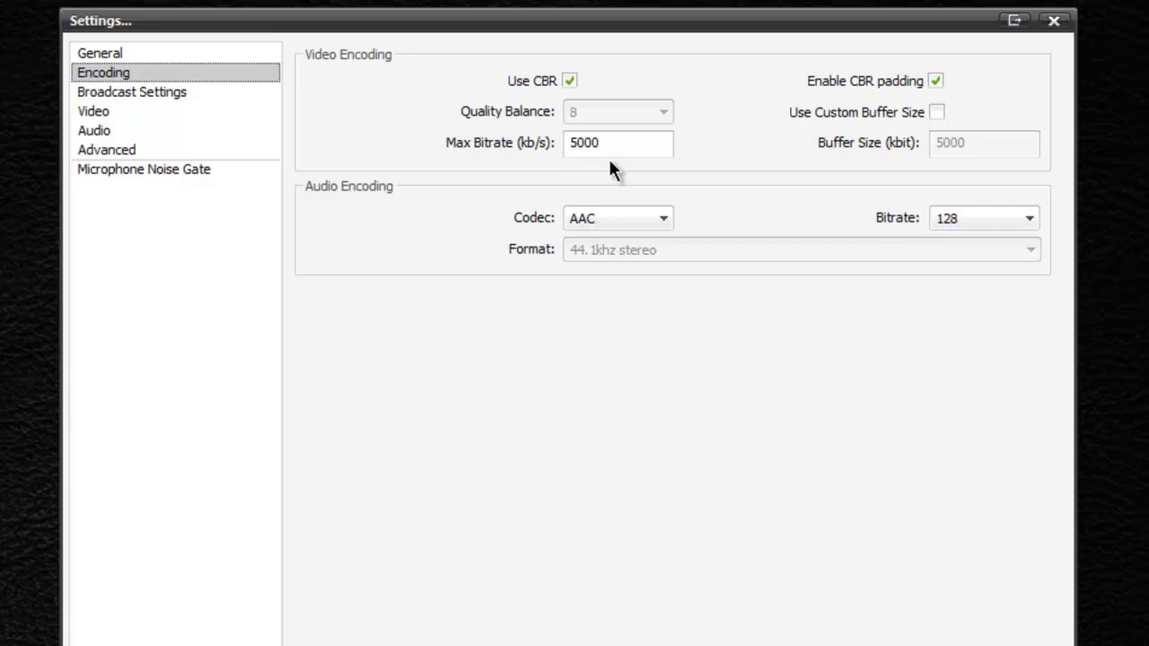
# Check that Broadcast Settings use File Output Only to recording.mp4, then view Video settings
pyautogui.click(186, 93)
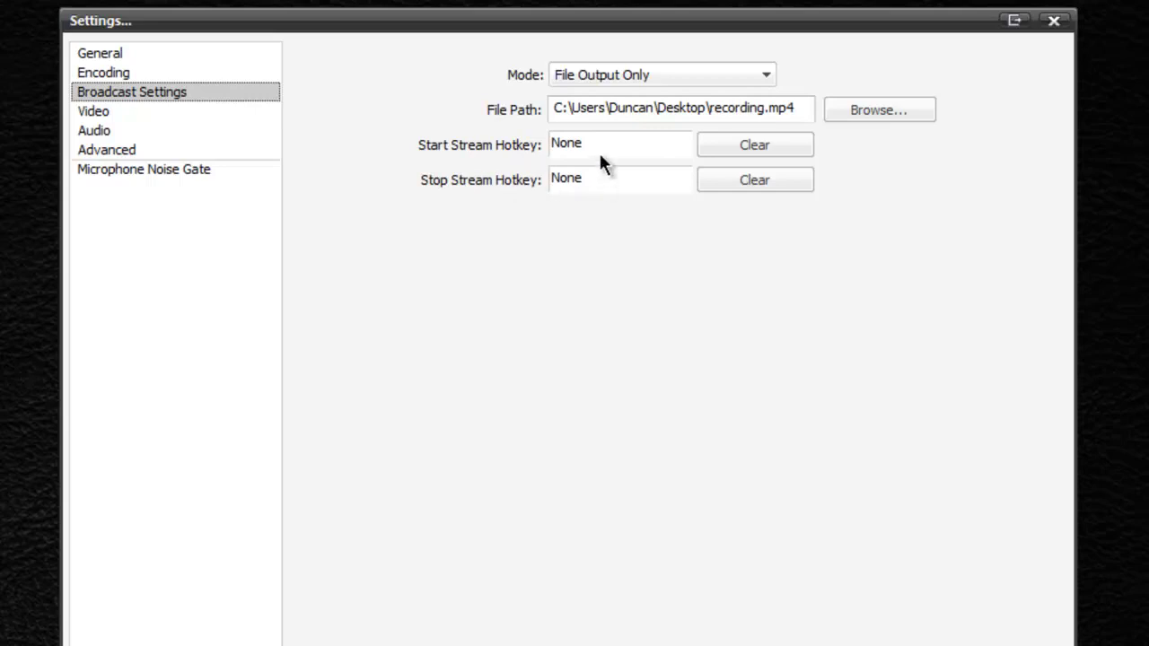
pyautogui.click(126, 111)
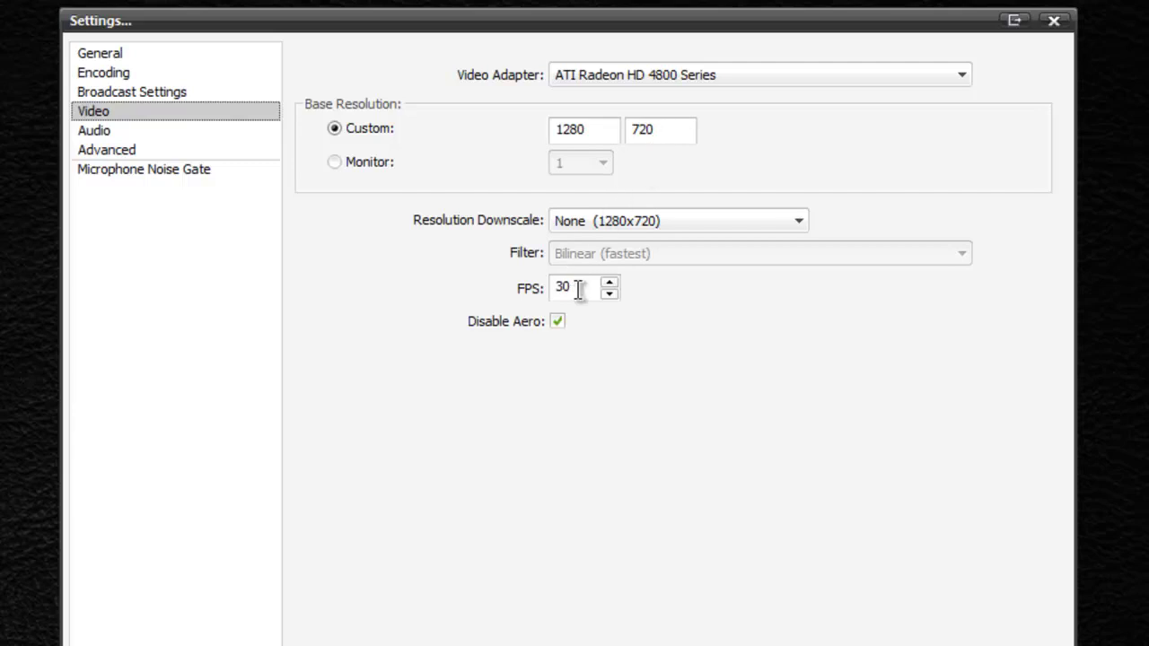
# Confirm the custom 1280x720 resolution at 30 FPS, review Audio, then view Advanced settings
pyautogui.moveTo(556, 325)
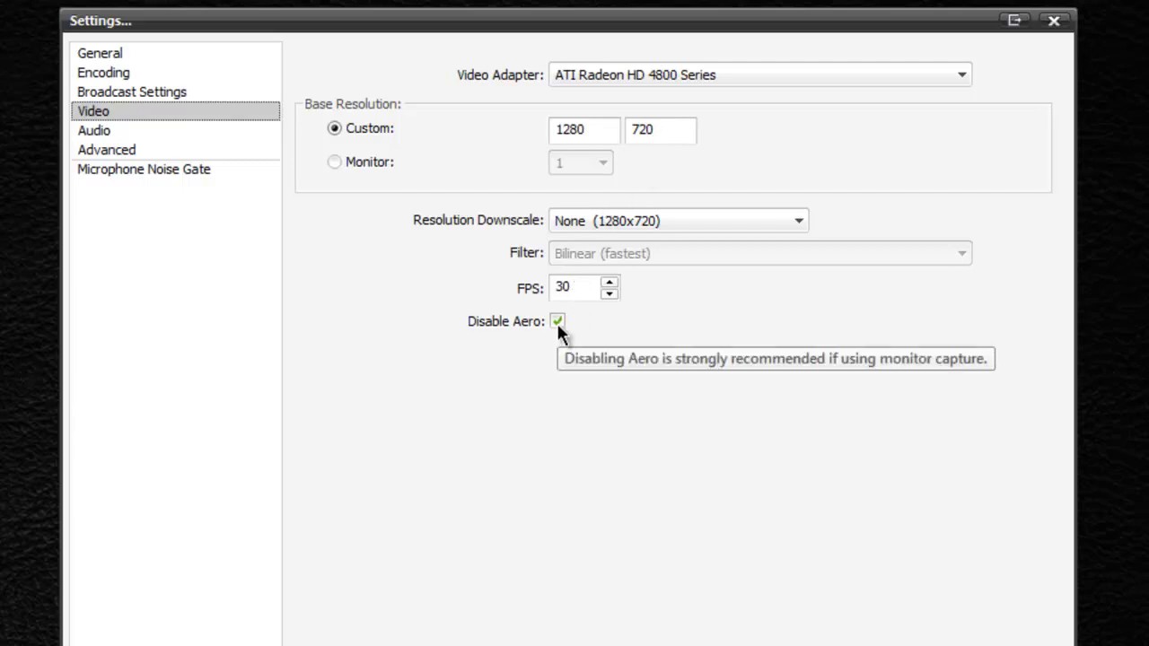
pyautogui.click(95, 132)
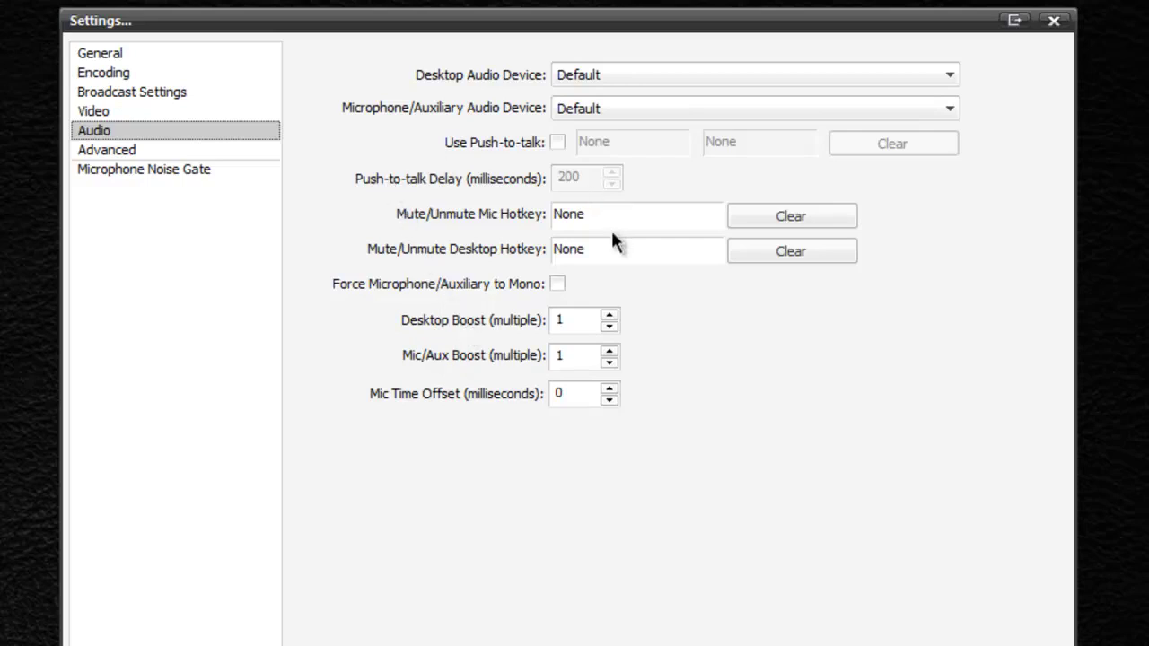
pyautogui.click(115, 150)
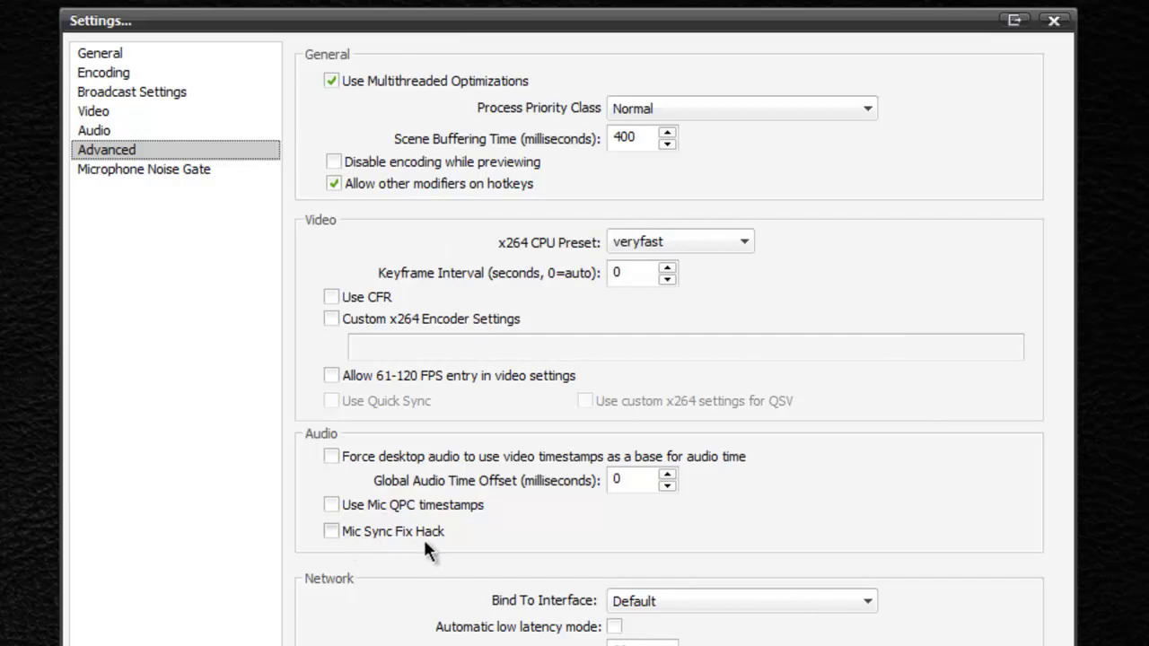
# Review the Microphone Noise Gate settings, then save and close Settings
pyautogui.click(158, 172)
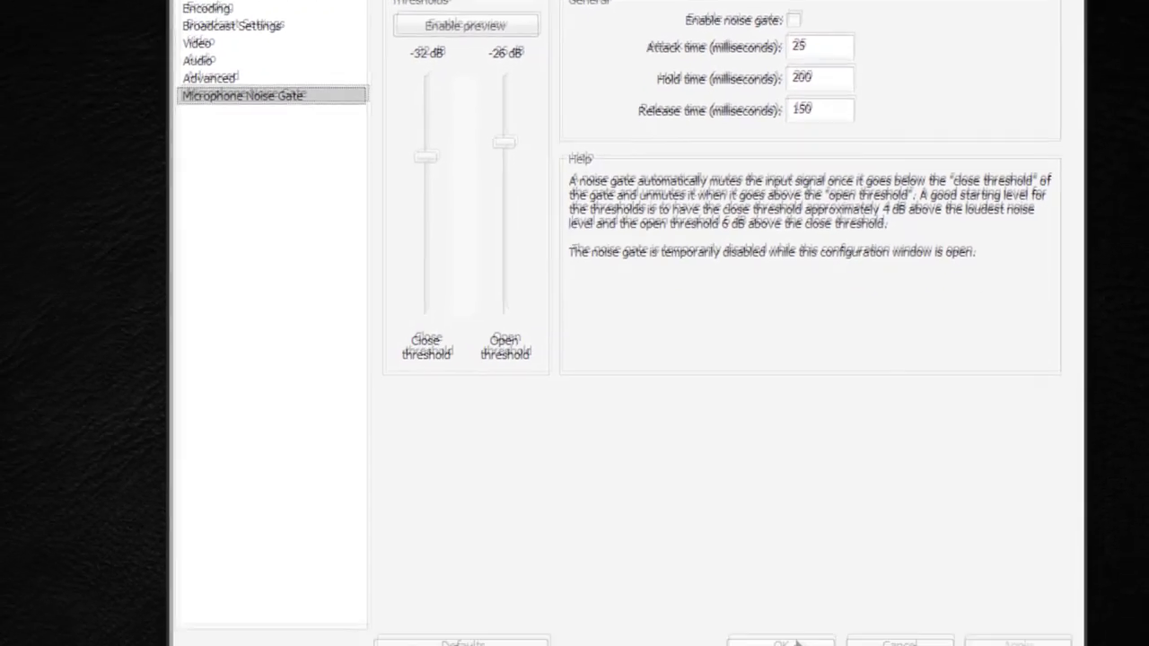
pyautogui.click(812, 634)
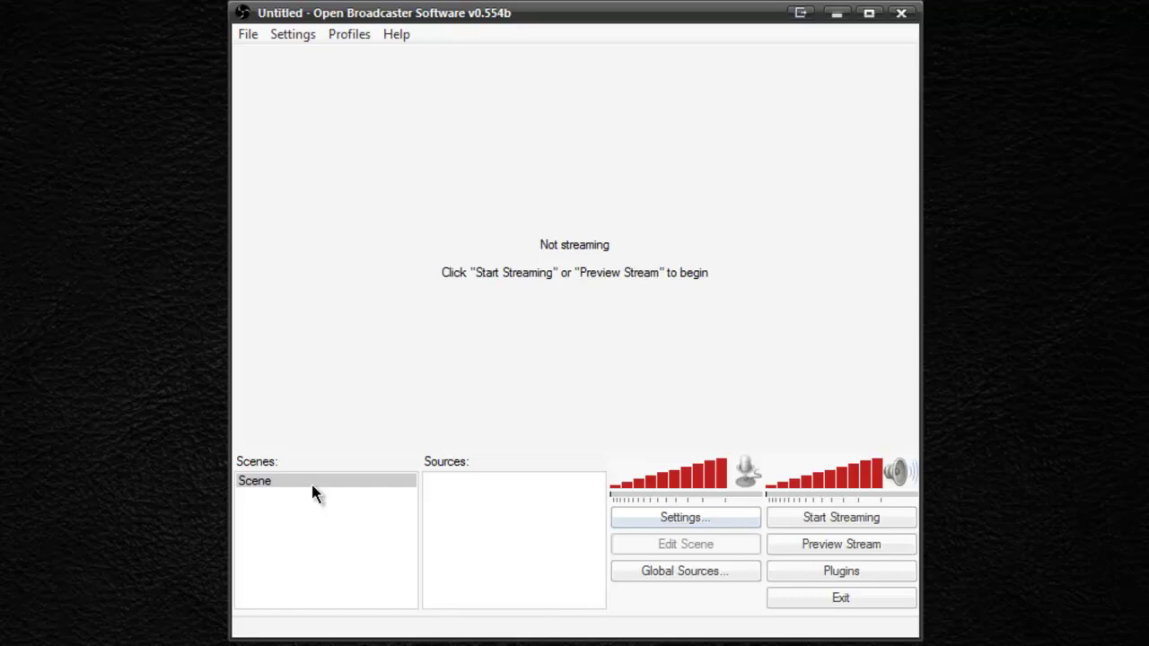
# Add a new scene named Intro
pyautogui.rightClick(270, 483)
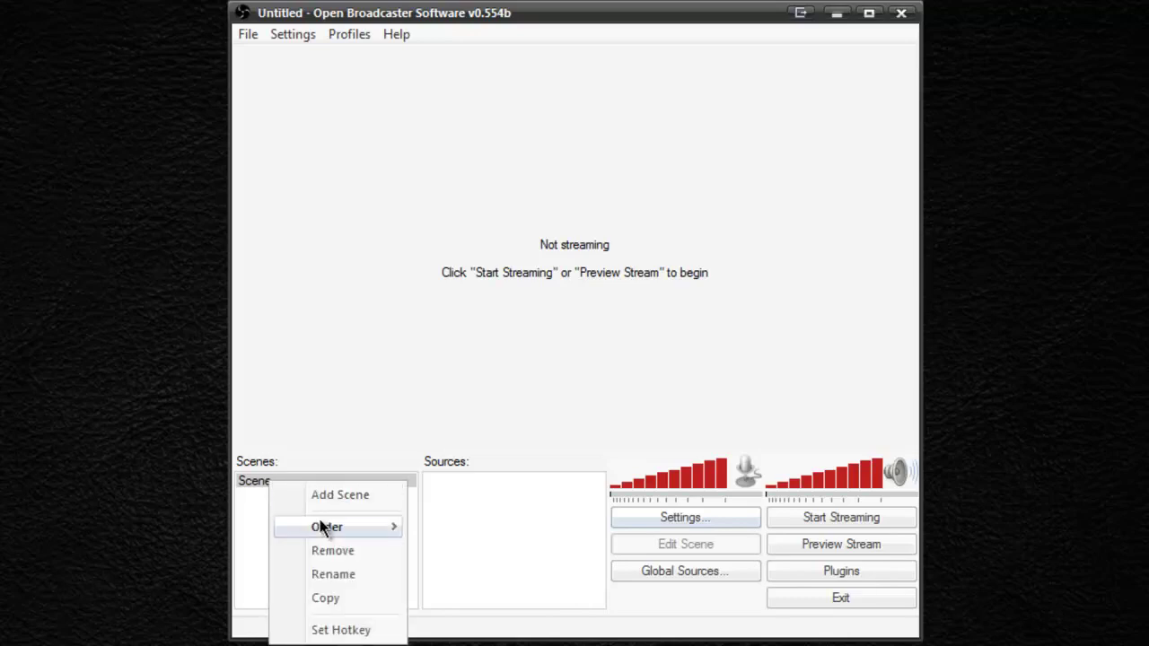
pyautogui.click(329, 503)
pyautogui.write('In')
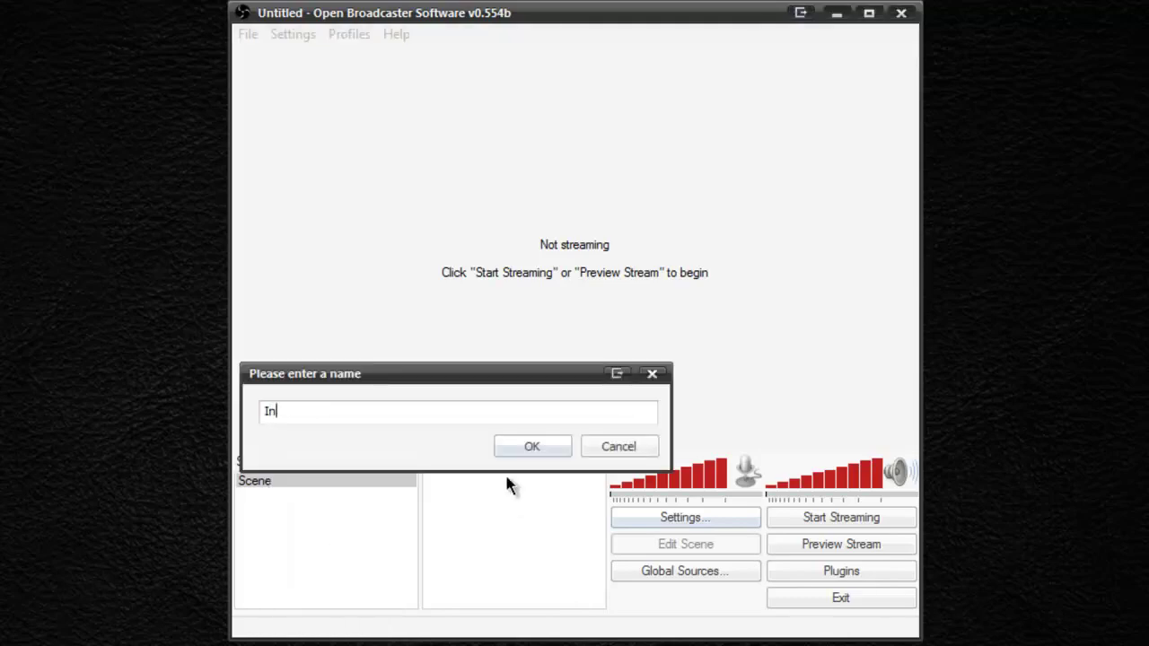
pyautogui.write('tro')
pyautogui.press('Return')
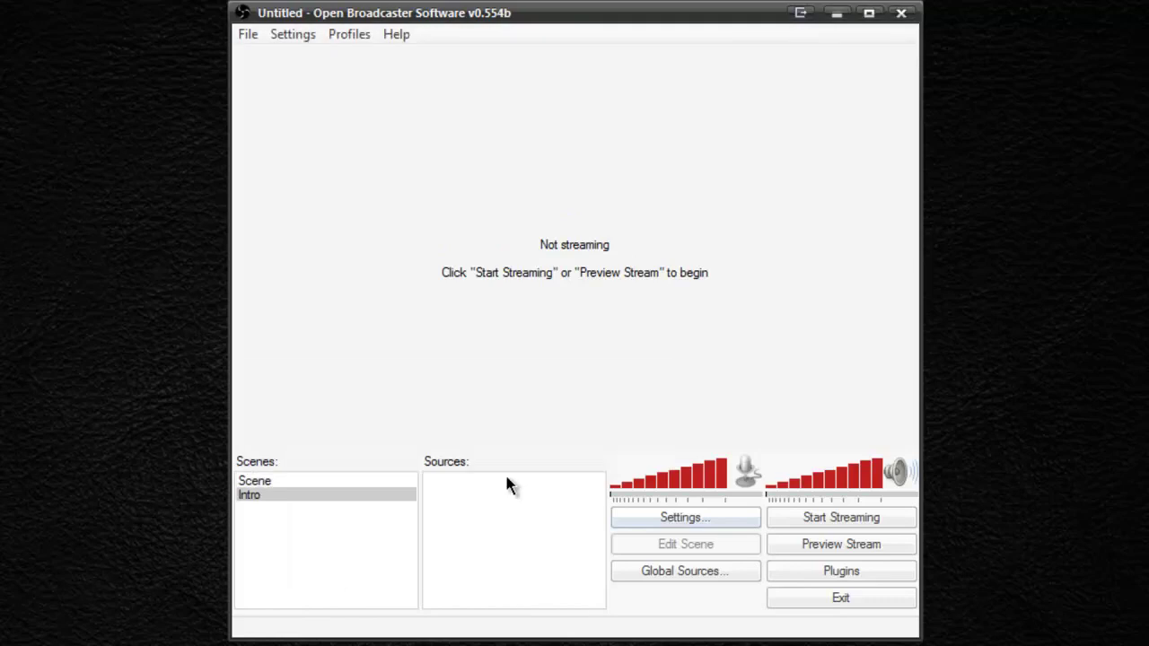
# Add a Text source to Intro reading 'Welcome to my video'
pyautogui.rightClick(456, 499)
pyautogui.moveTo(505, 515)
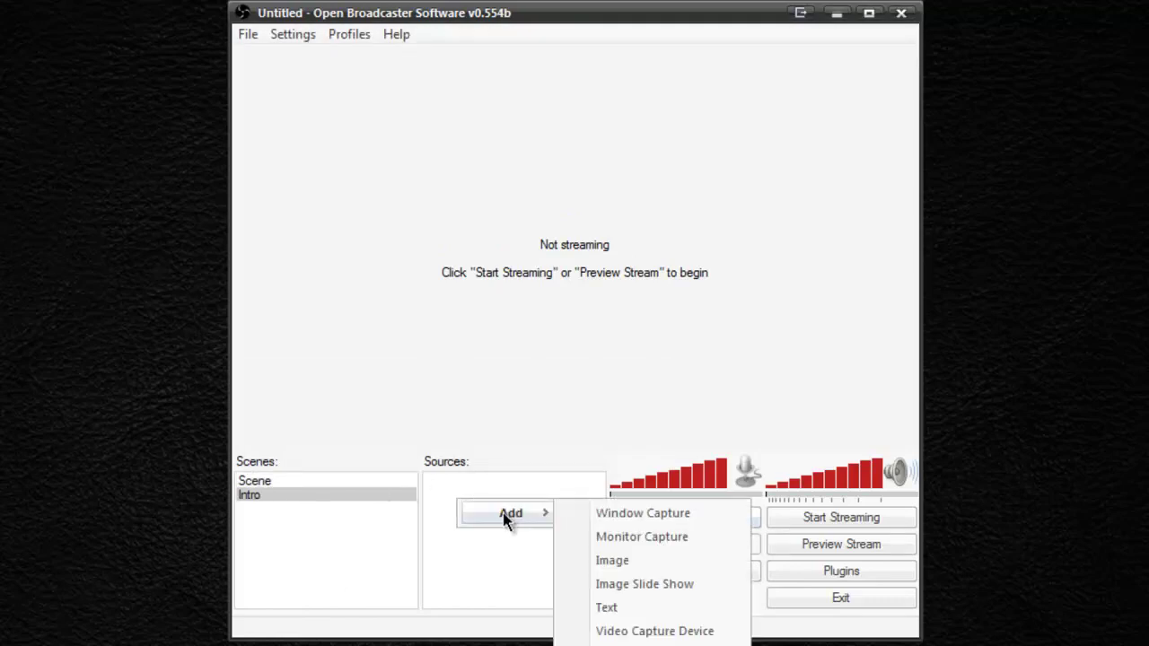
pyautogui.click(623, 607)
pyautogui.click(539, 450)
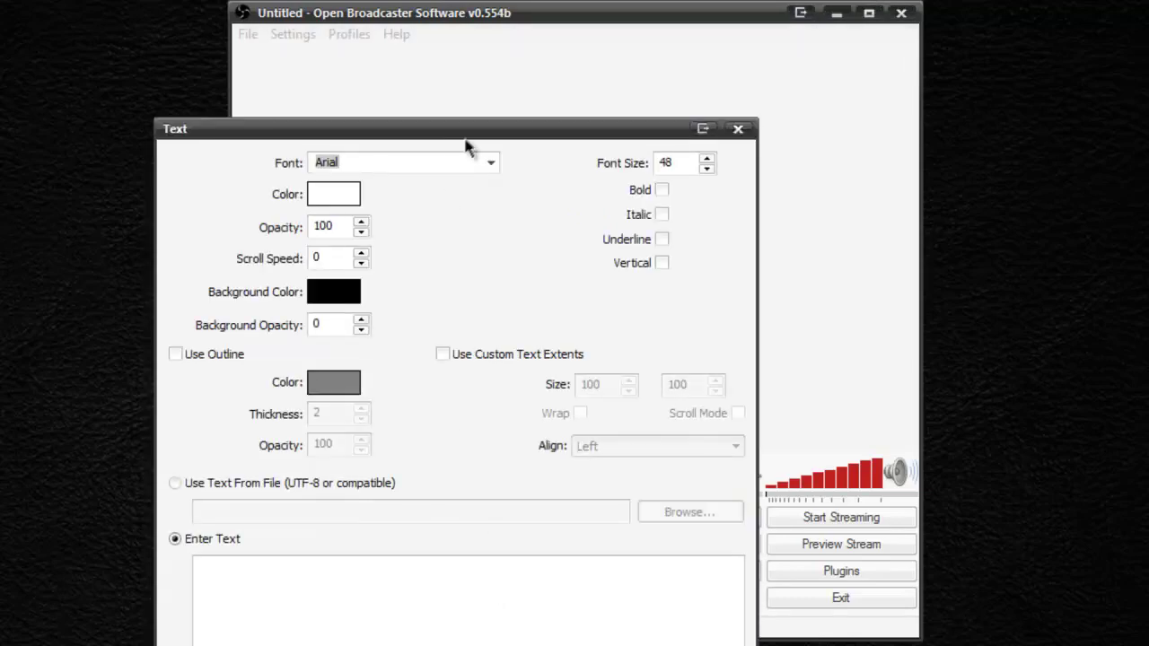
pyautogui.moveTo(475, 121); pyautogui.dragTo(540, 89)
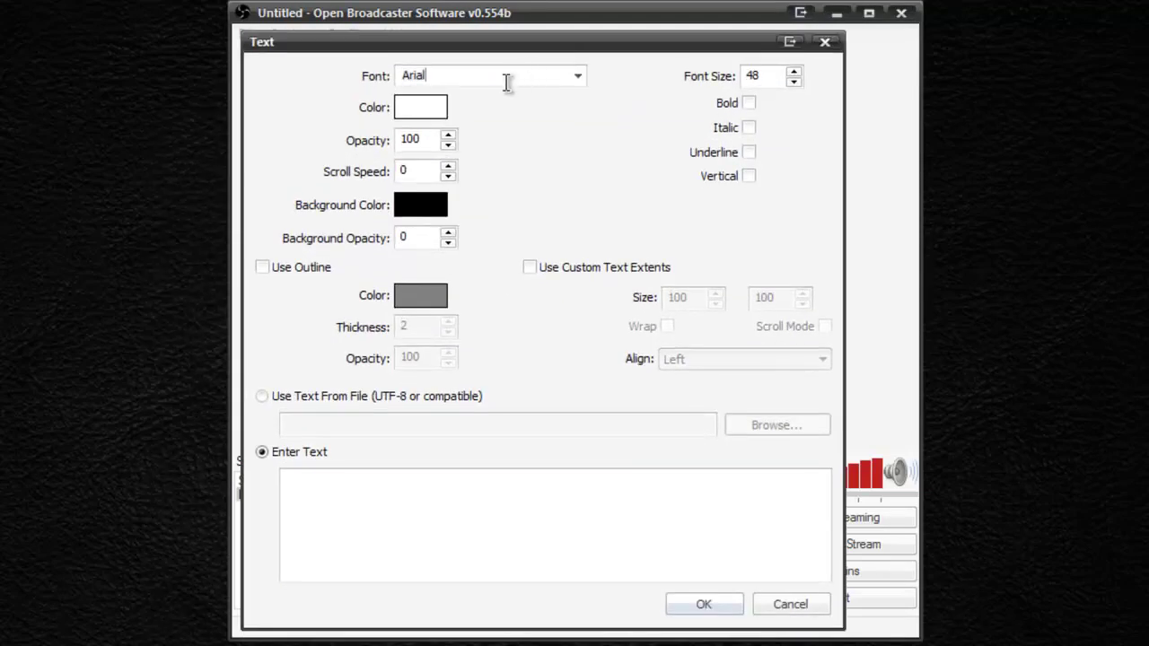
pyautogui.click(450, 488)
pyautogui.write('Welcome to my video')
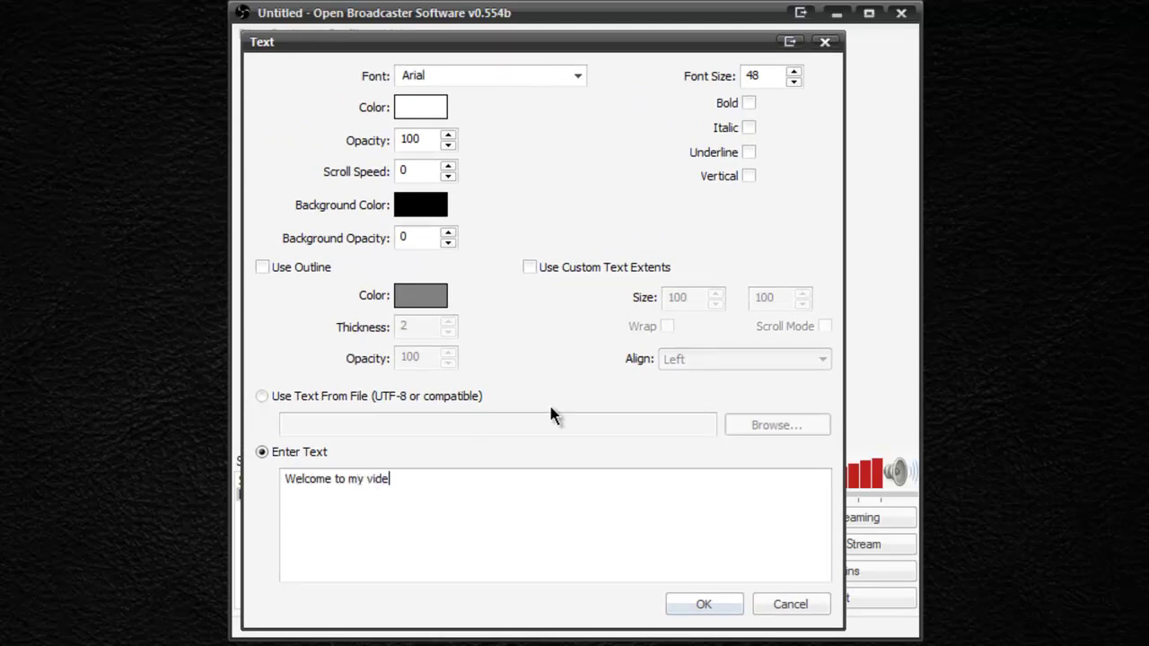
pyautogui.click(701, 604)
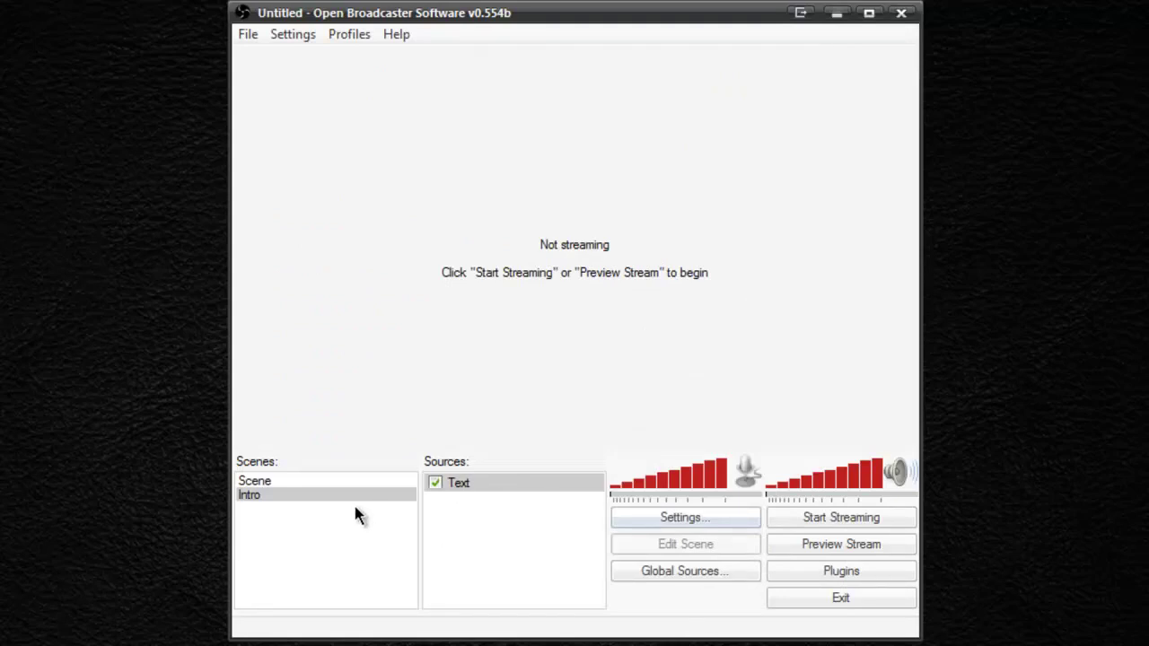
# Start the preview and center the Text source with Position/Size > Center
pyautogui.click(834, 545)
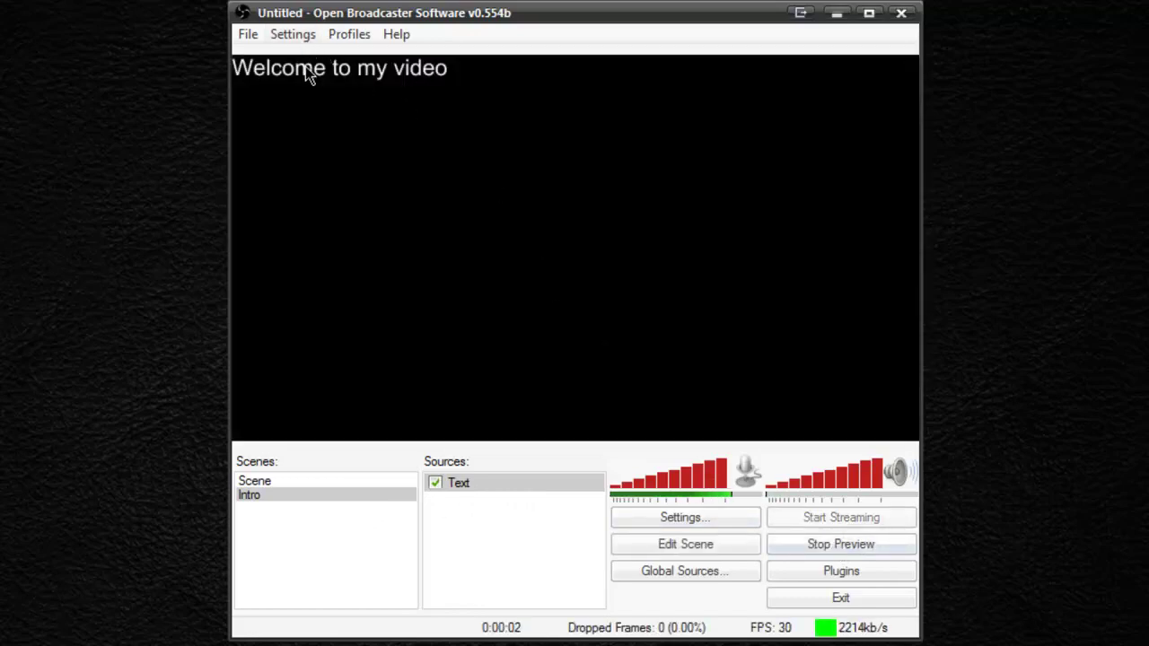
pyautogui.rightClick(477, 487)
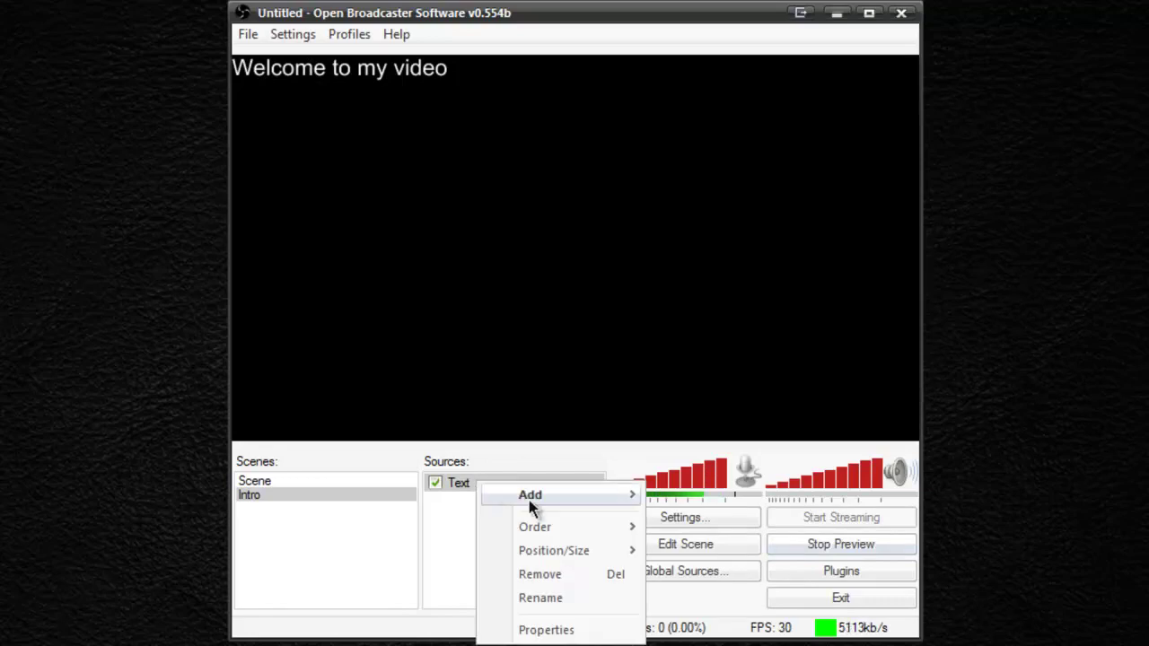
pyautogui.moveTo(549, 559)
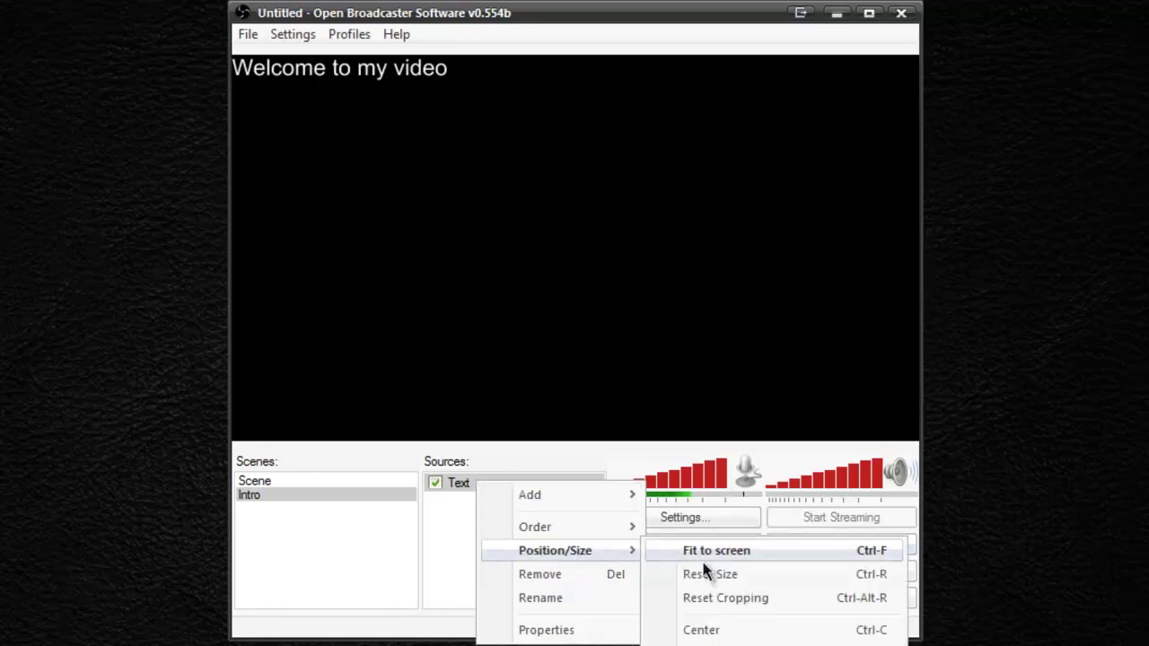
pyautogui.click(701, 630)
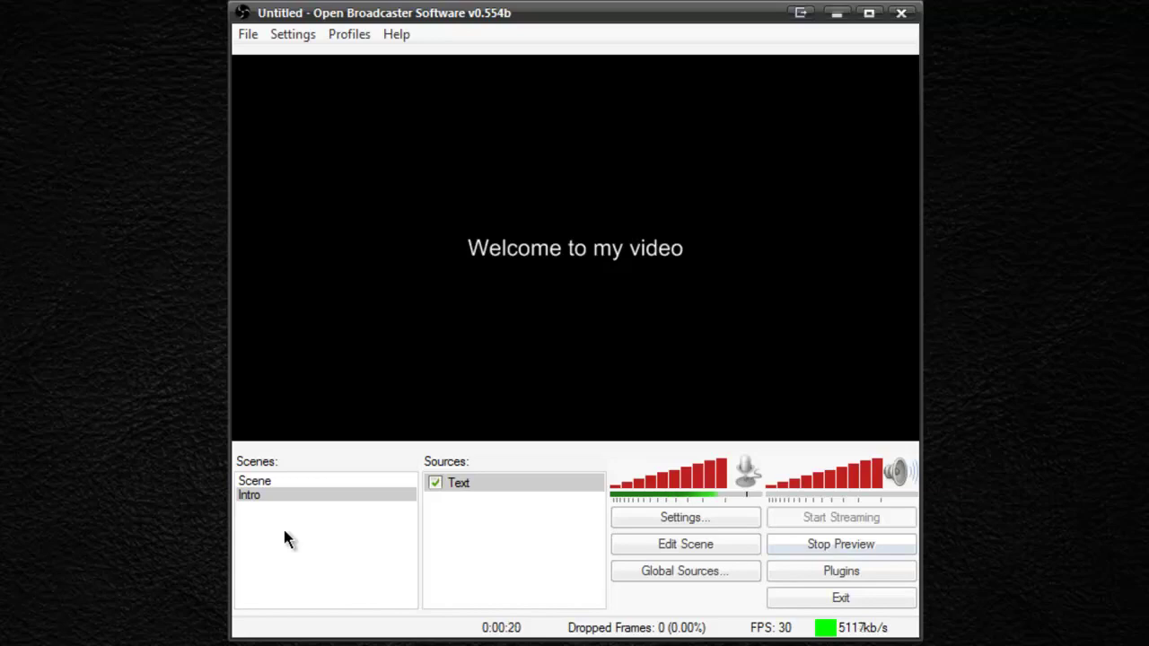
# Stop the preview and add a new scene named Desktop
pyautogui.click(823, 545)
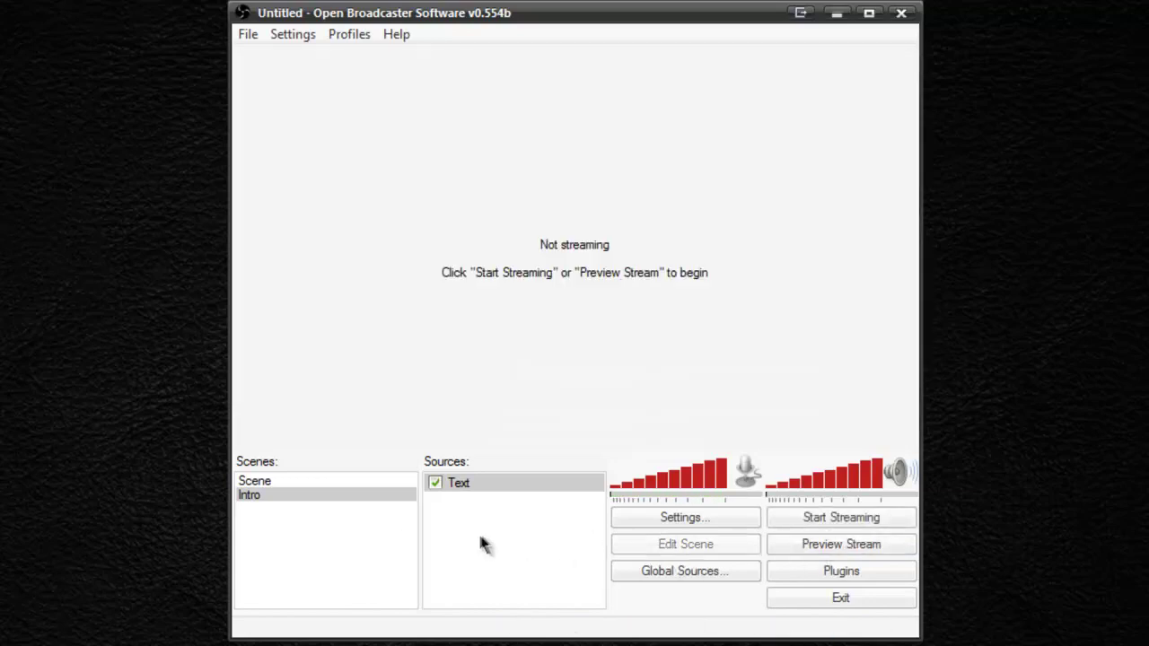
pyautogui.rightClick(343, 521)
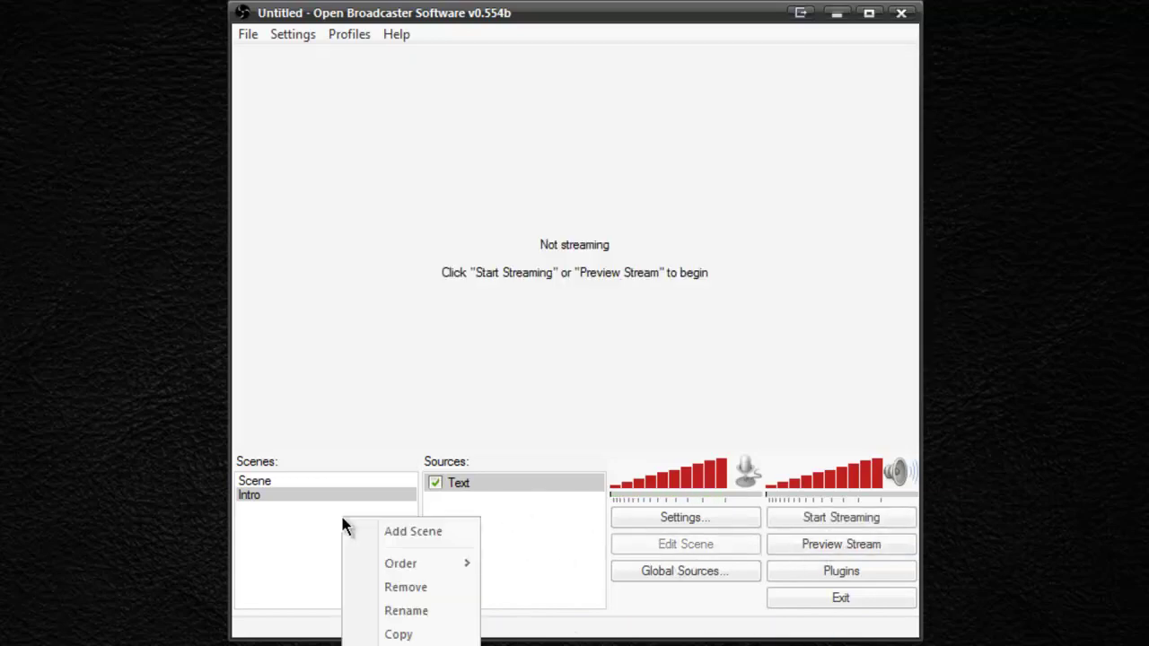
pyautogui.click(387, 530)
pyautogui.write('Desktop')
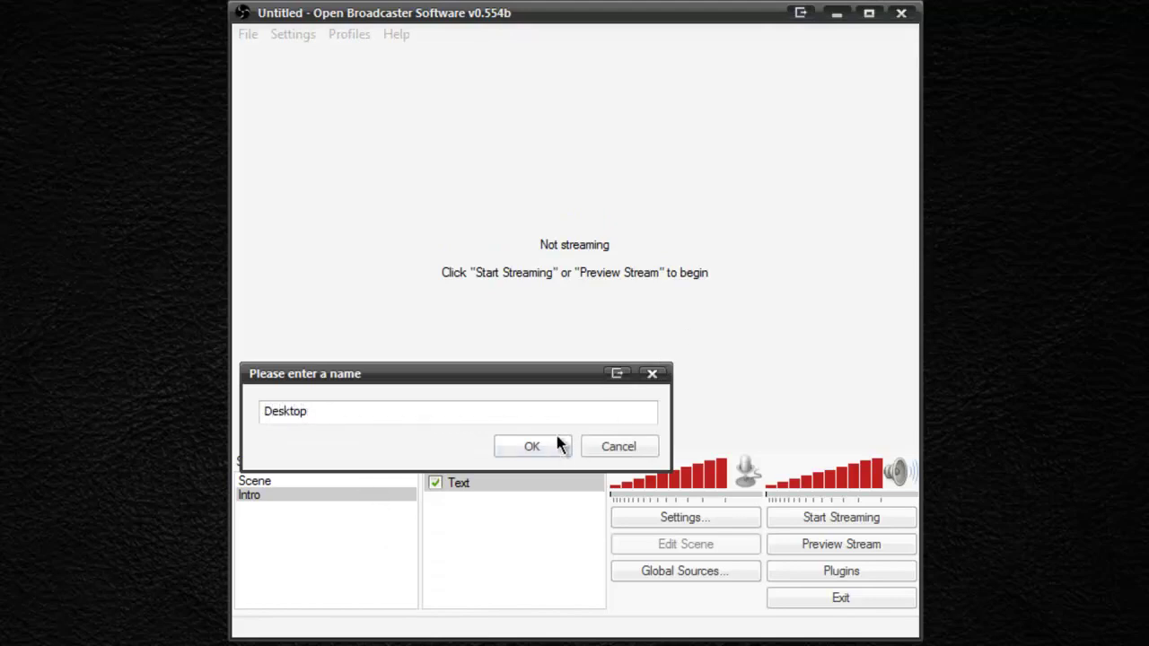
pyautogui.click(557, 440)
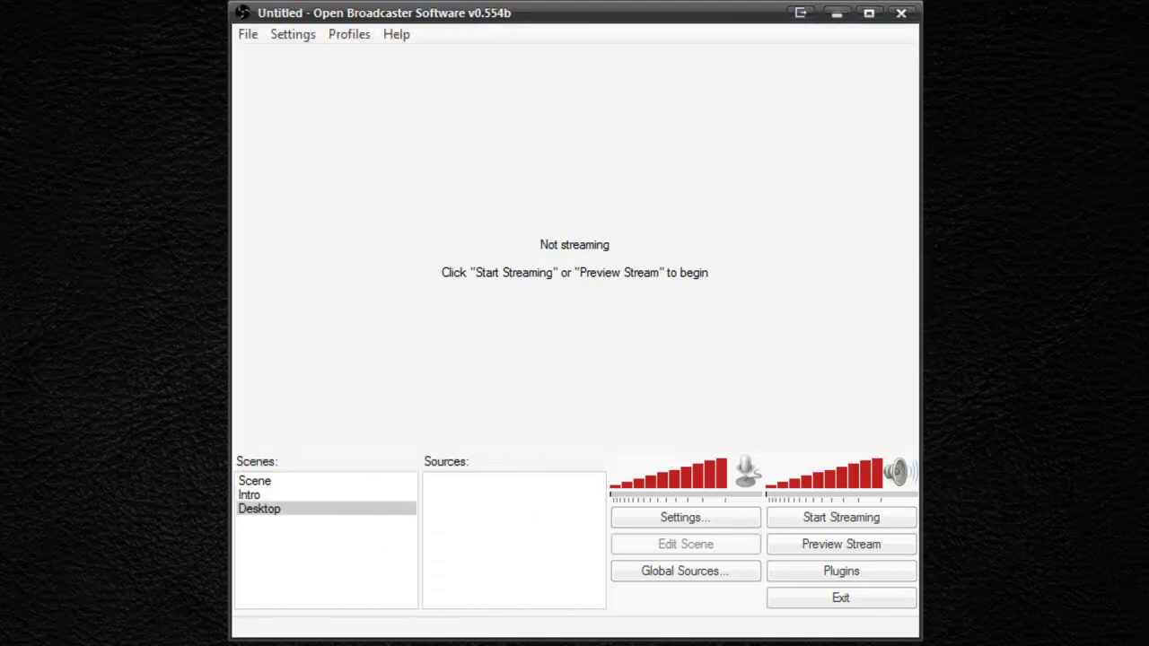
# Add a Window Capture source capturing the Untitled - Notepad window
pyautogui.rightClick(476, 496)
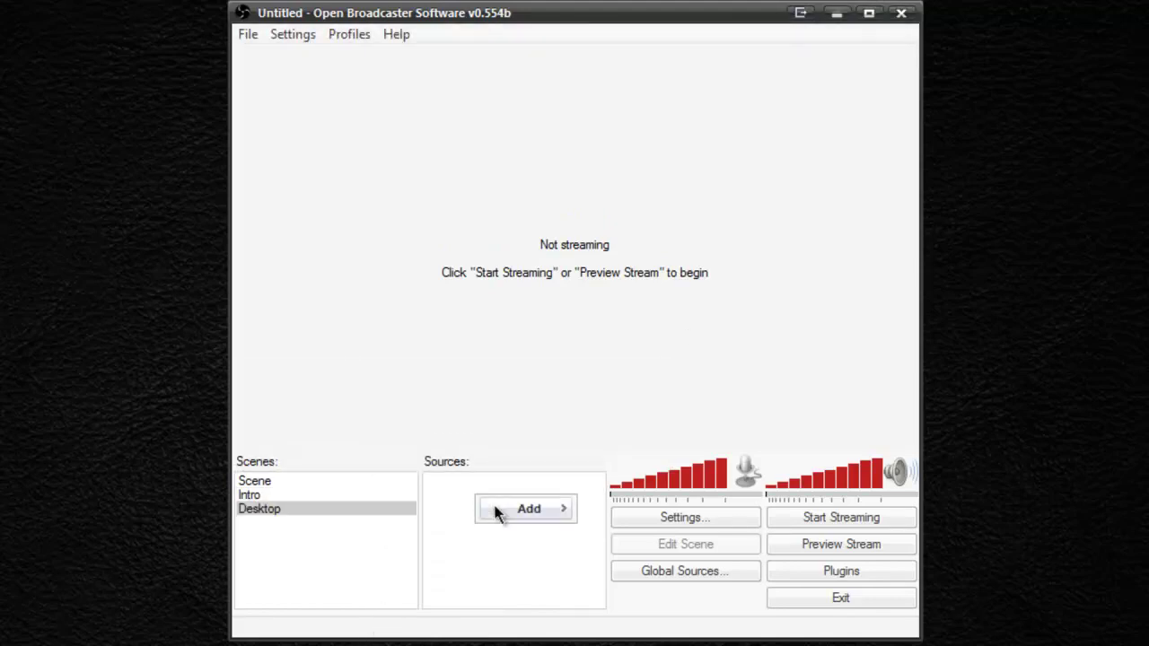
pyautogui.moveTo(511, 509)
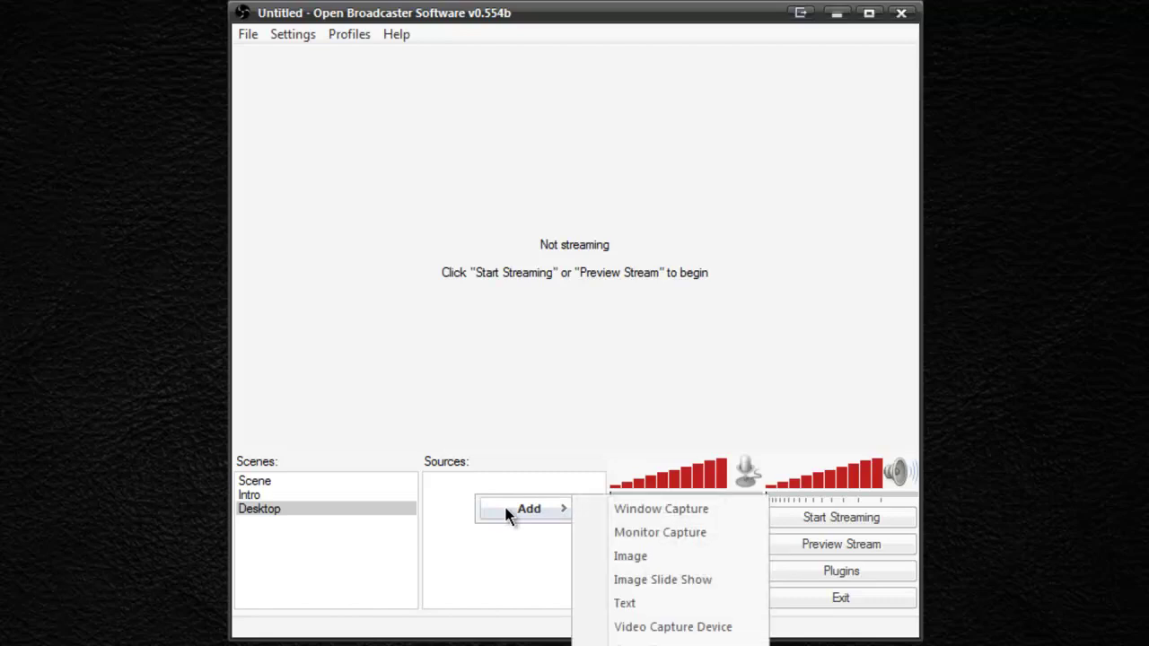
pyautogui.click(666, 511)
pyautogui.click(531, 449)
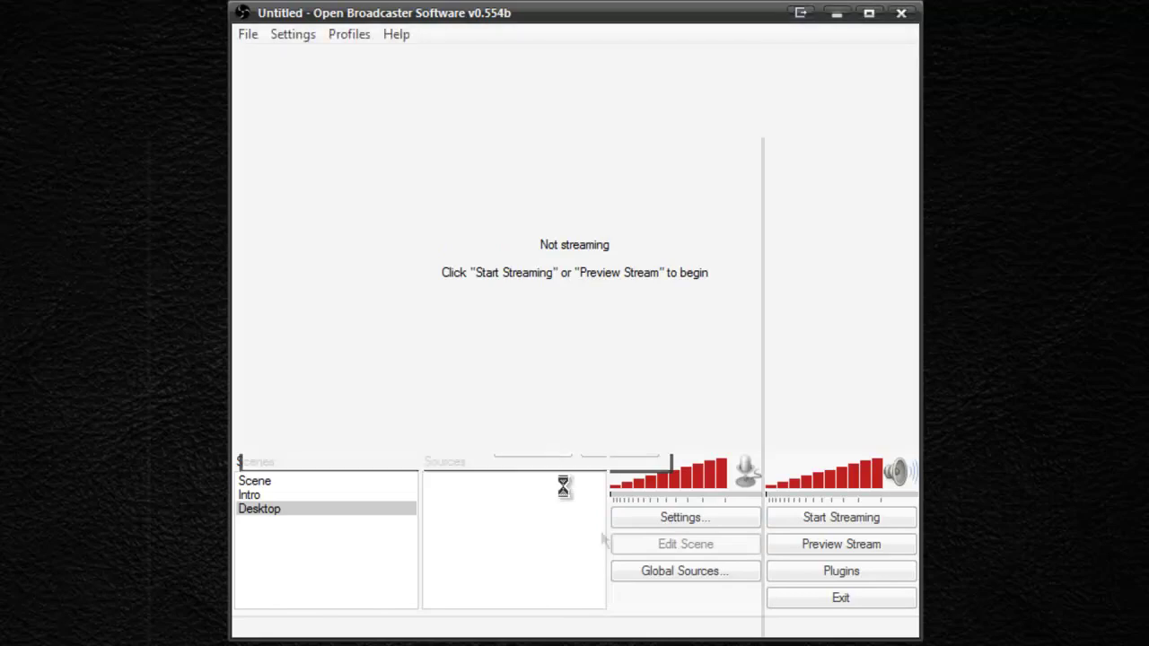
pyautogui.click(509, 127)
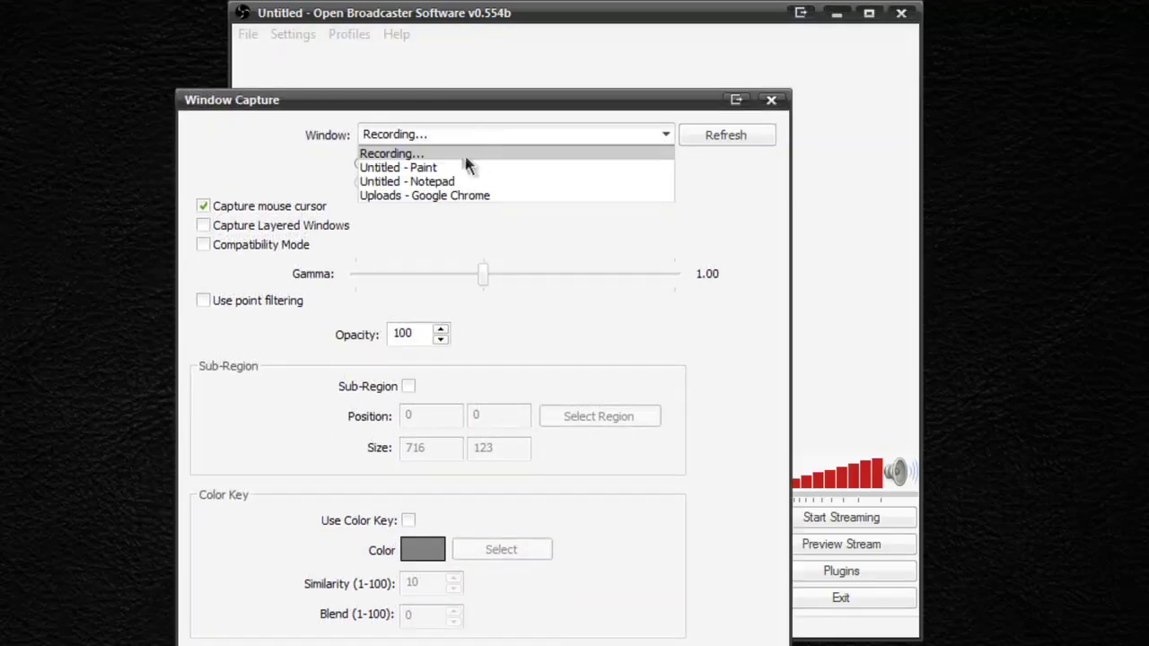
pyautogui.click(437, 180)
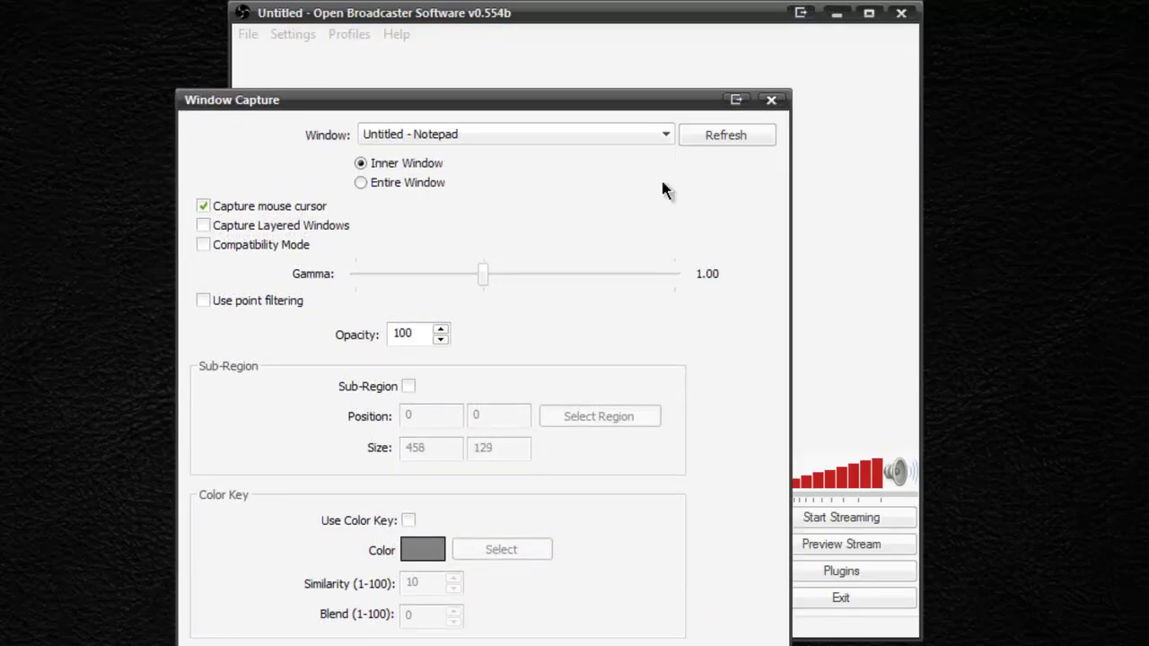
pyautogui.moveTo(655, 100); pyautogui.dragTo(682, 61)
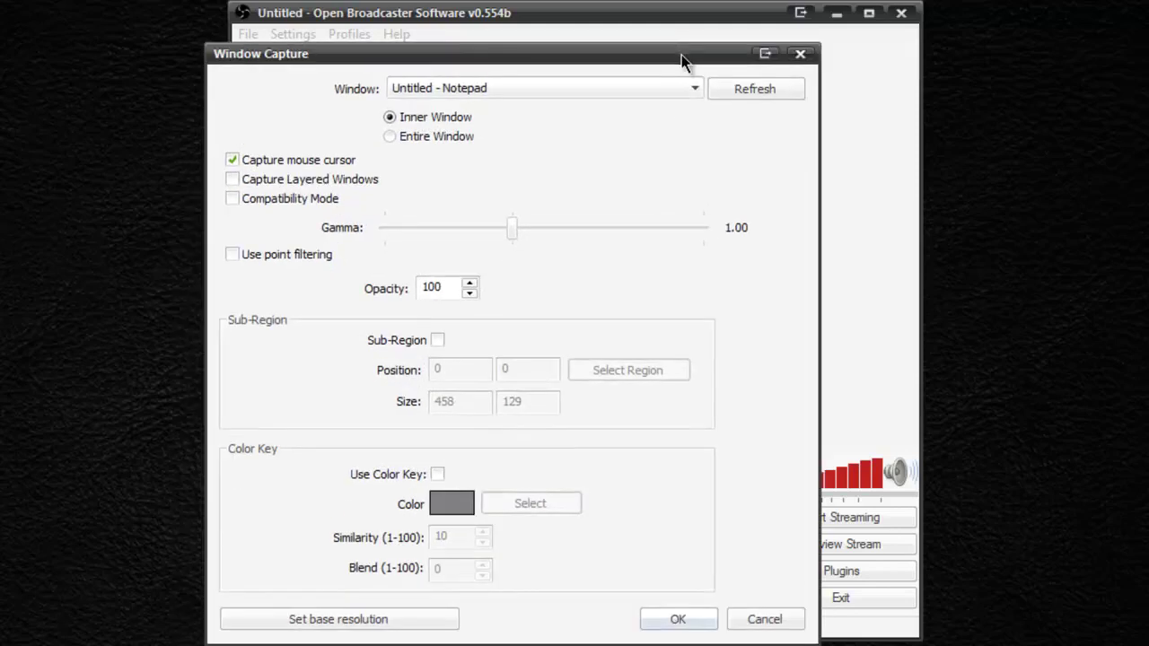
pyautogui.click(679, 620)
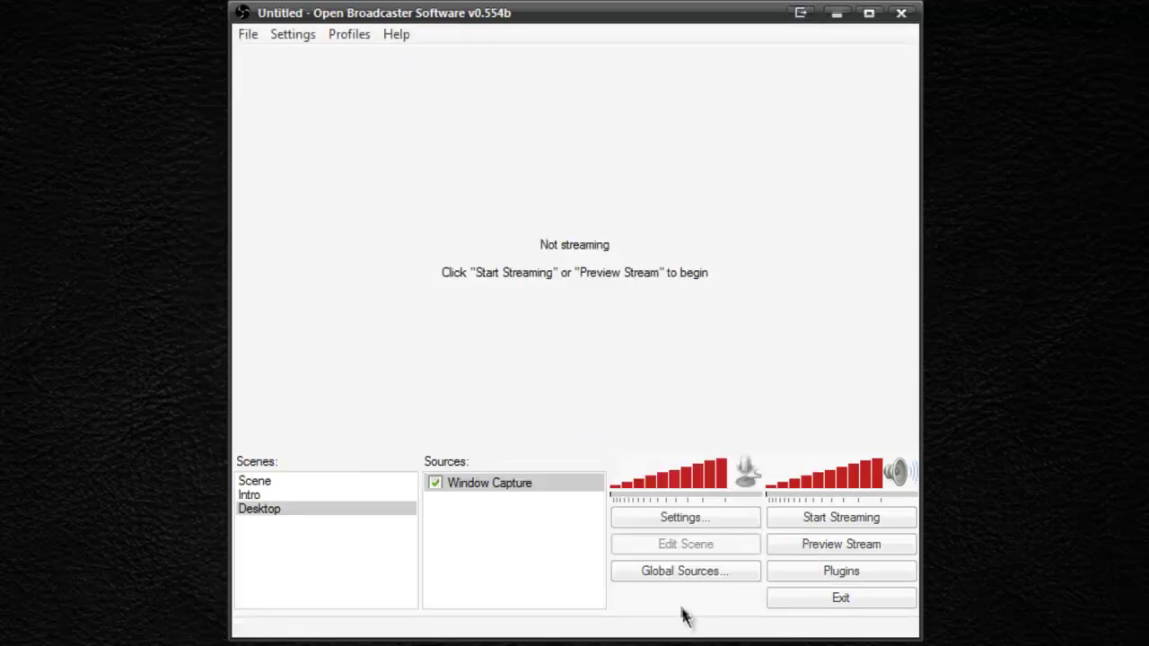
pyautogui.rightClick(494, 506)
# Add Window Capture 2 to the Desktop scene, capturing the Untitled - Paint window
pyautogui.moveTo(538, 525)
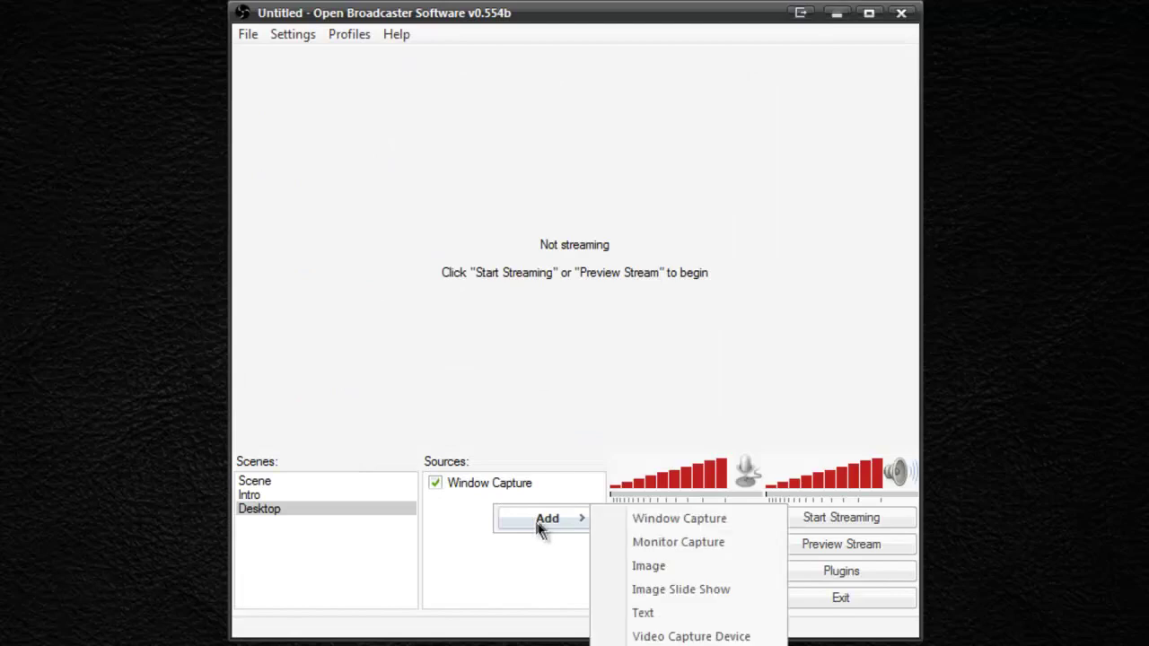
pyautogui.click(652, 521)
pyautogui.click(531, 446)
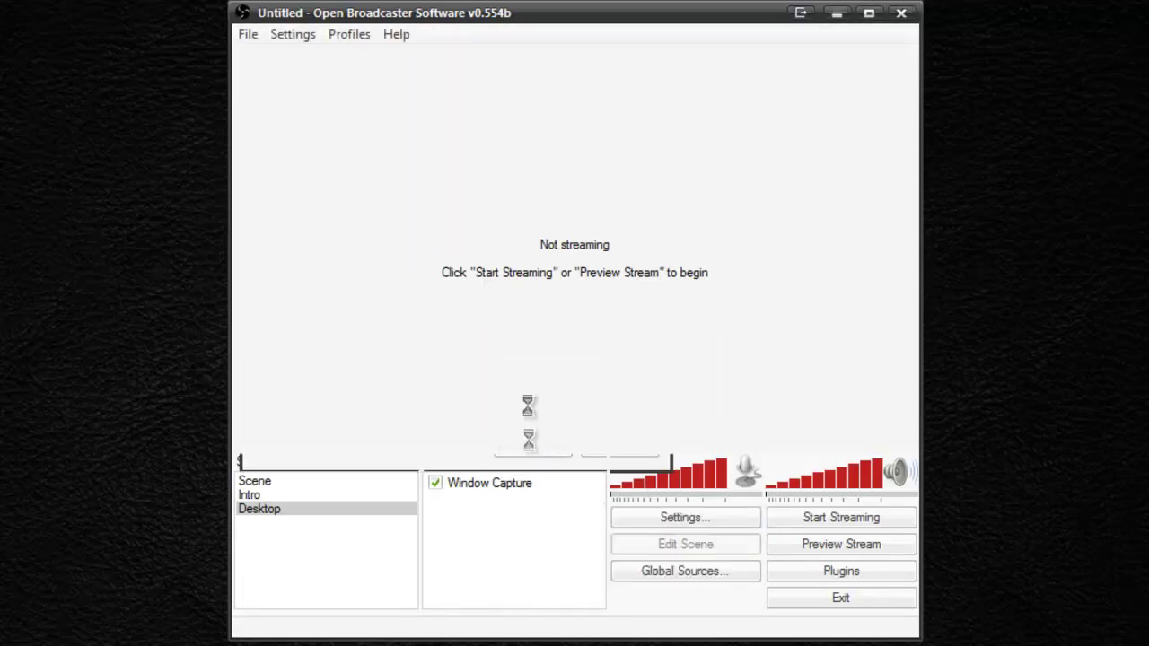
pyautogui.moveTo(515, 130); pyautogui.dragTo(561, 79)
pyautogui.click(542, 109)
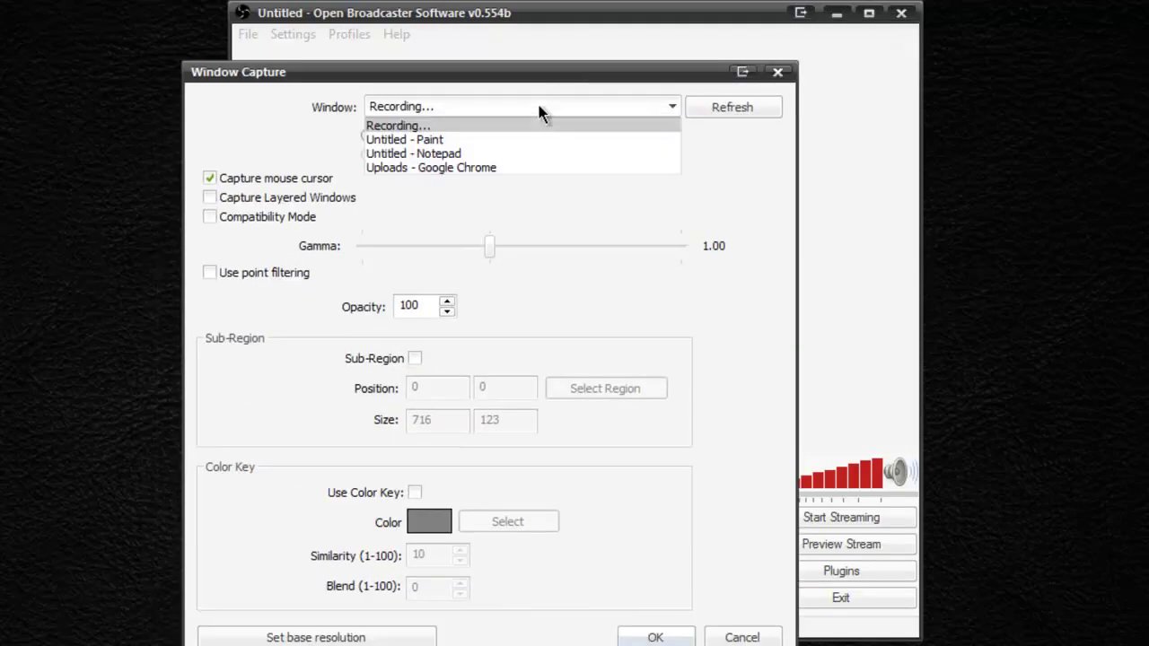
pyautogui.click(472, 142)
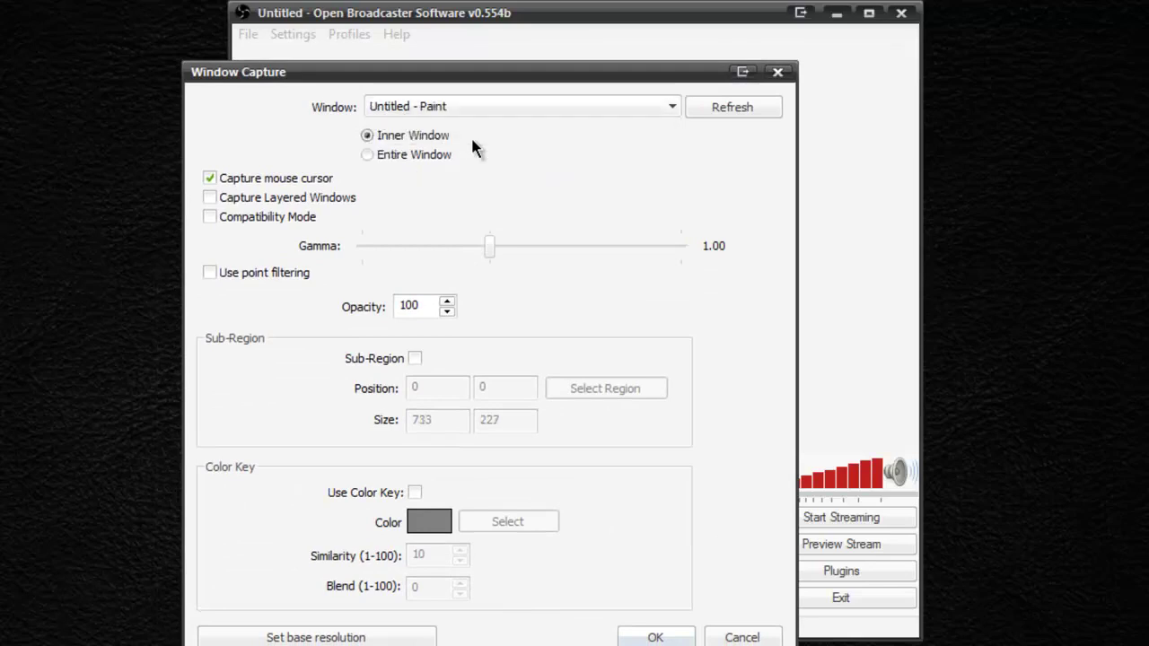
pyautogui.click(655, 635)
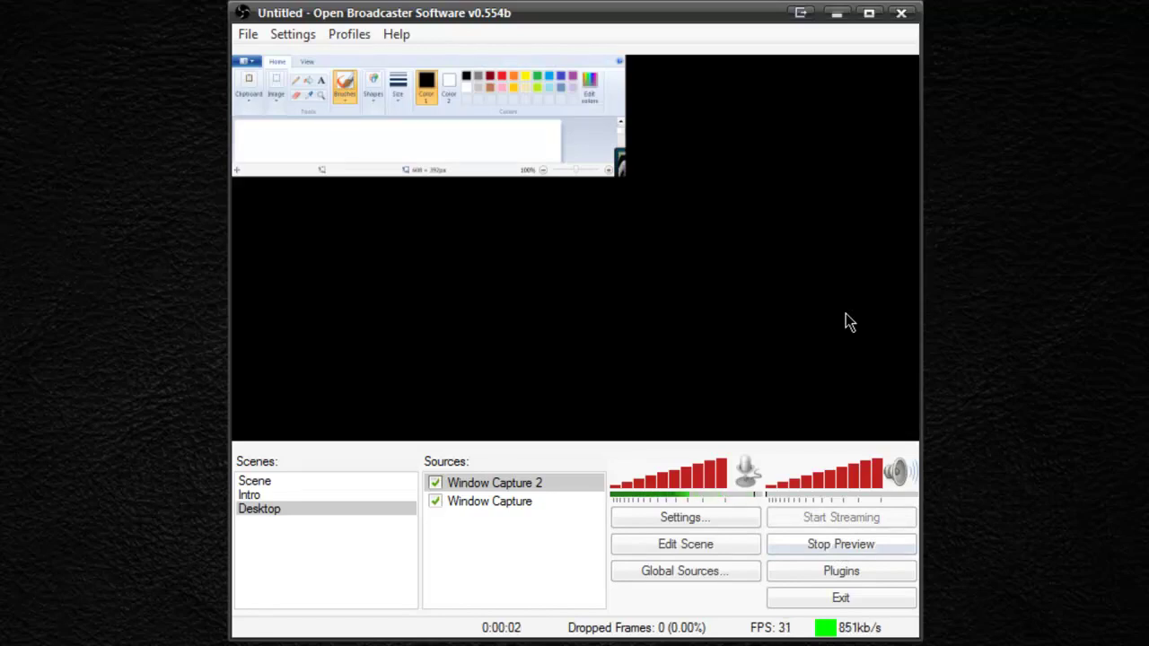
# In Edit Scene mode, enlarge the Paint capture and move it to the preview's lower left
pyautogui.click(678, 546)
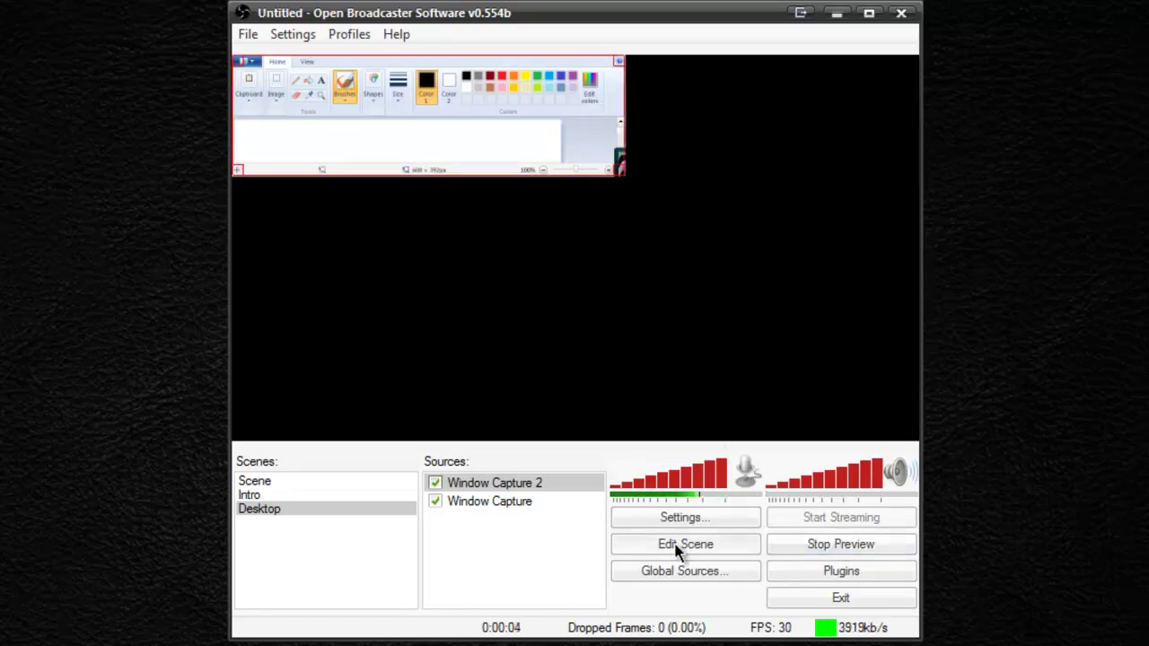
pyautogui.moveTo(518, 123)
pyautogui.mouseDown()
pyautogui.moveTo(556, 192)
pyautogui.moveTo(570, 294)
pyautogui.mouseUp()
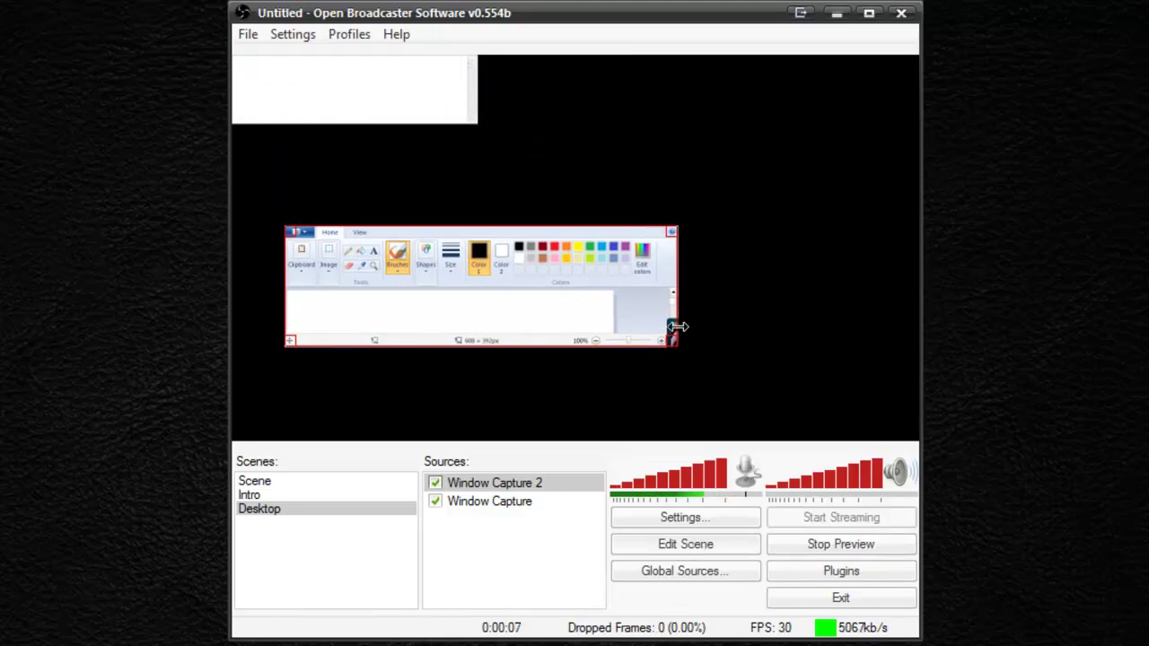
pyautogui.moveTo(675, 352)
pyautogui.mouseDown()
pyautogui.moveTo(836, 398)
pyautogui.moveTo(774, 376)
pyautogui.mouseUp()
pyautogui.moveTo(612, 310)
pyautogui.mouseDown()
pyautogui.moveTo(569, 347)
pyautogui.moveTo(569, 364)
pyautogui.mouseUp()
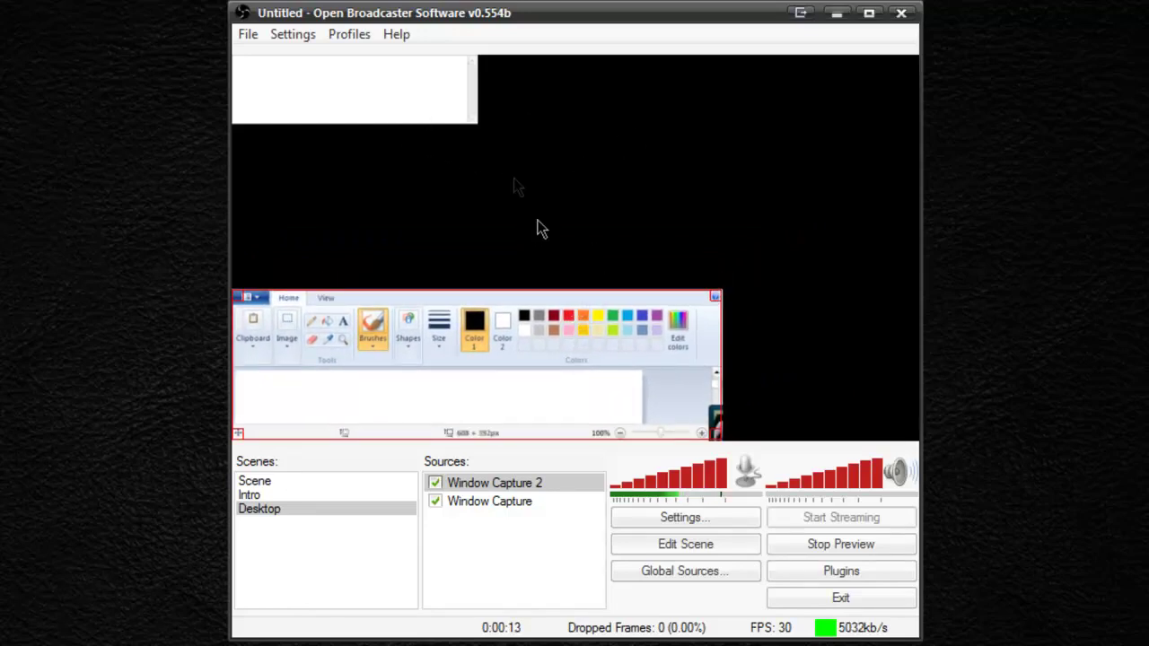
pyautogui.click(683, 550)
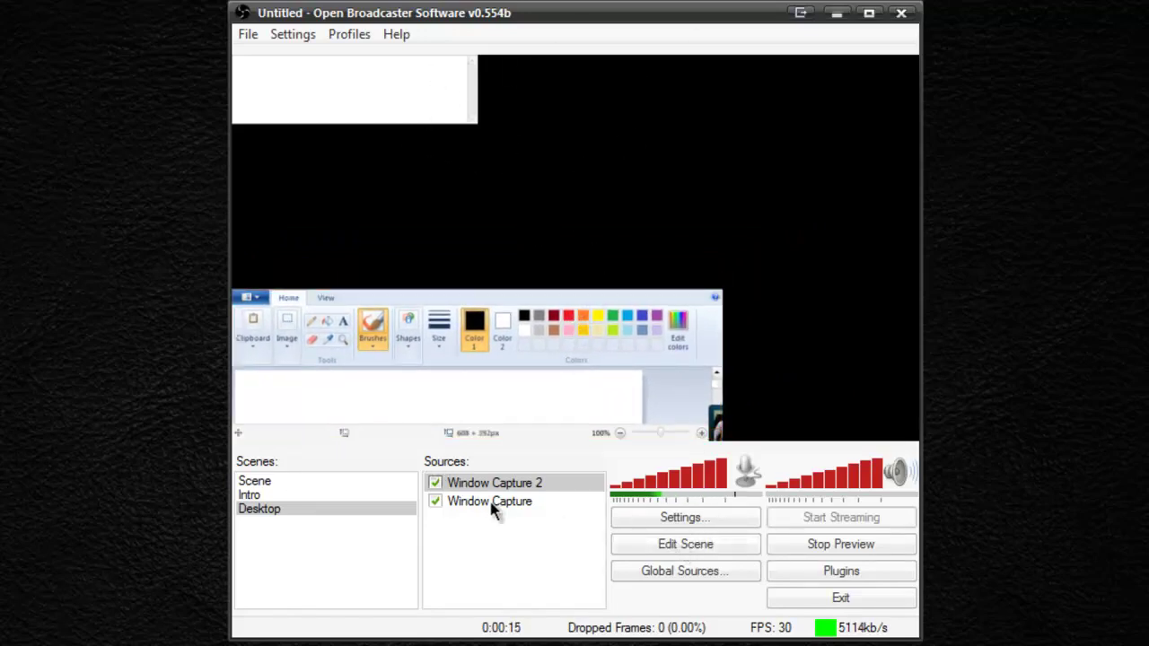
# Move and widen the Notepad capture across the top right, then switch to the Intro scene
pyautogui.click(492, 503)
pyautogui.click(666, 549)
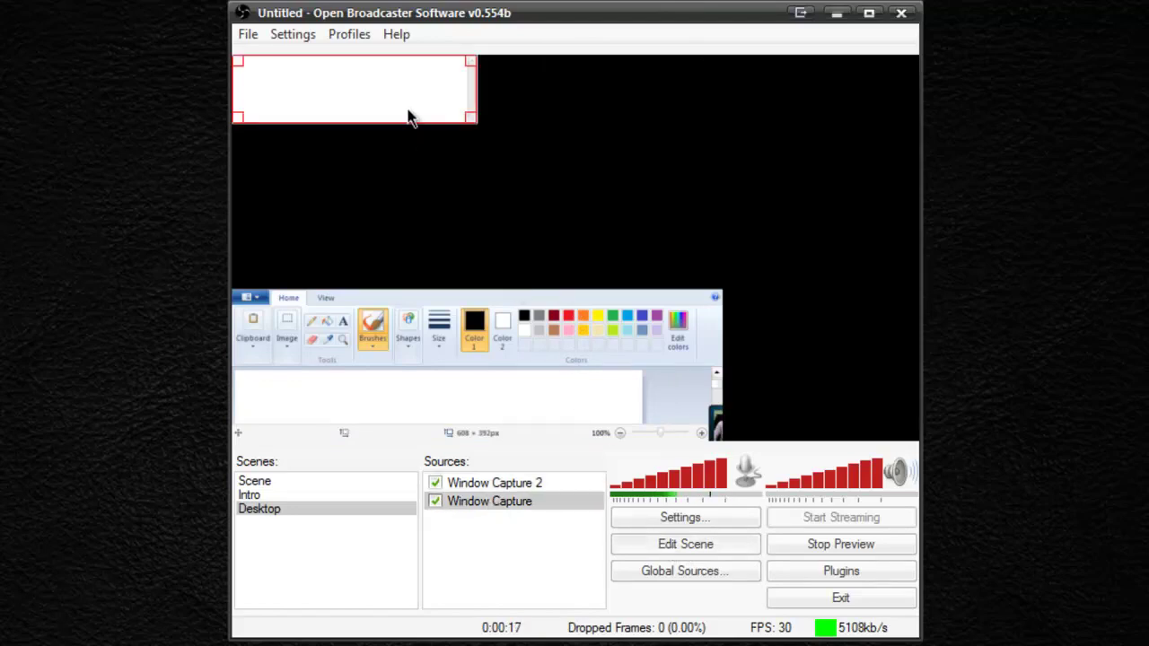
pyautogui.moveTo(410, 116); pyautogui.dragTo(741, 147)
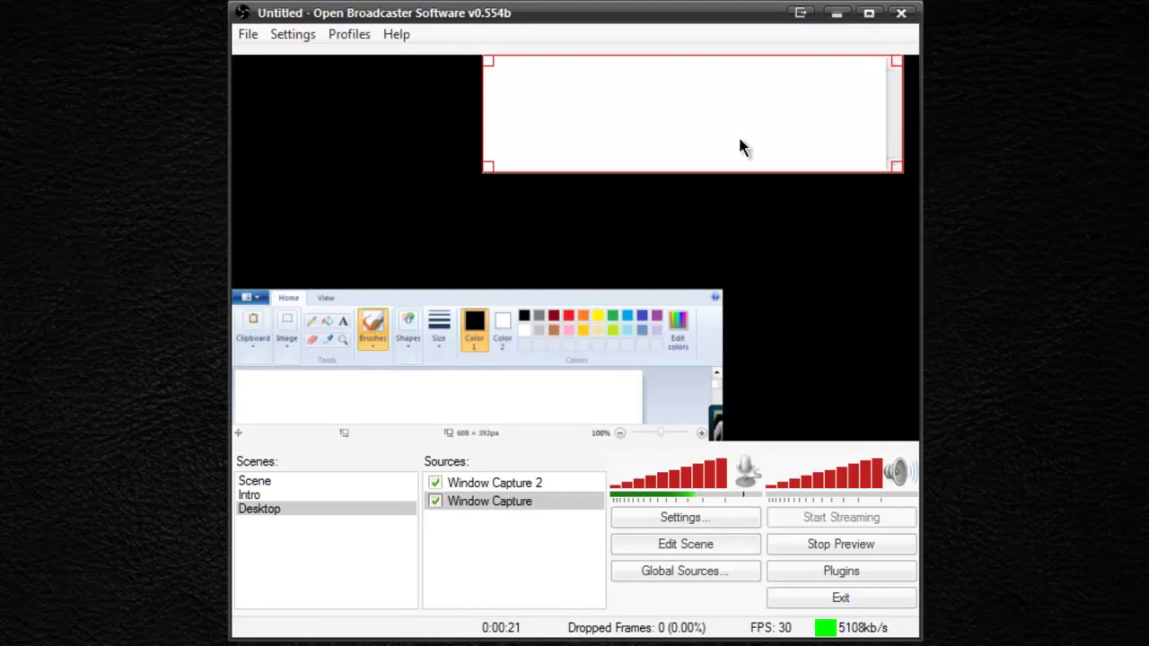
pyautogui.moveTo(885, 162)
pyautogui.mouseDown()
pyautogui.moveTo(887, 175)
pyautogui.moveTo(867, 170)
pyautogui.moveTo(885, 173)
pyautogui.mouseUp()
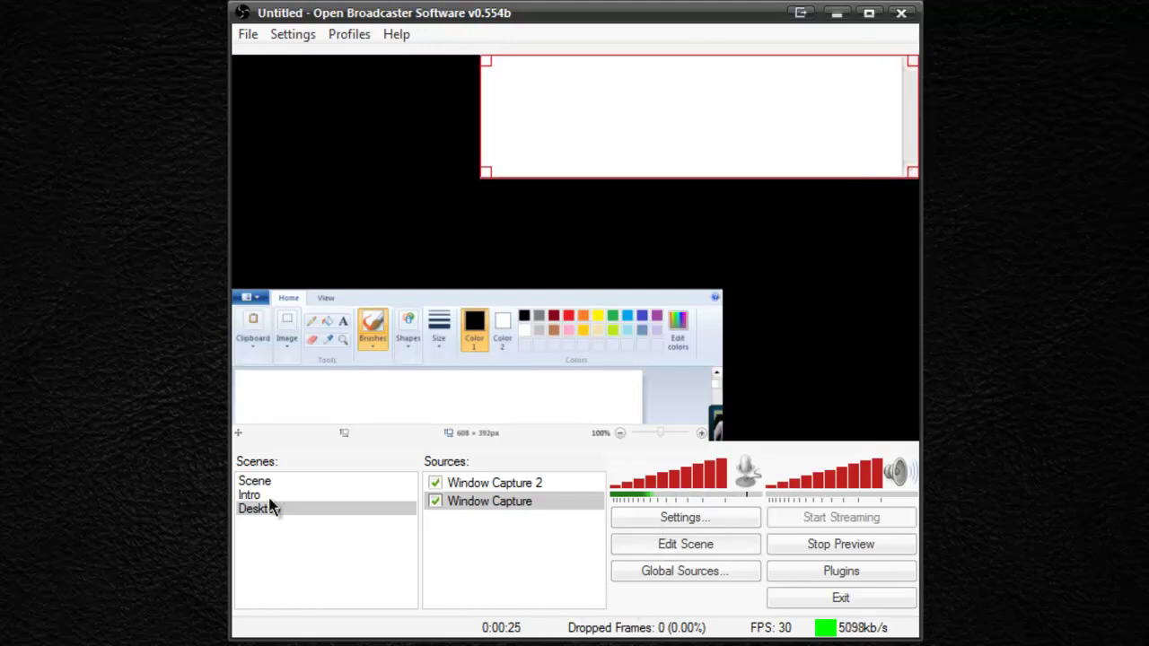
pyautogui.click(271, 497)
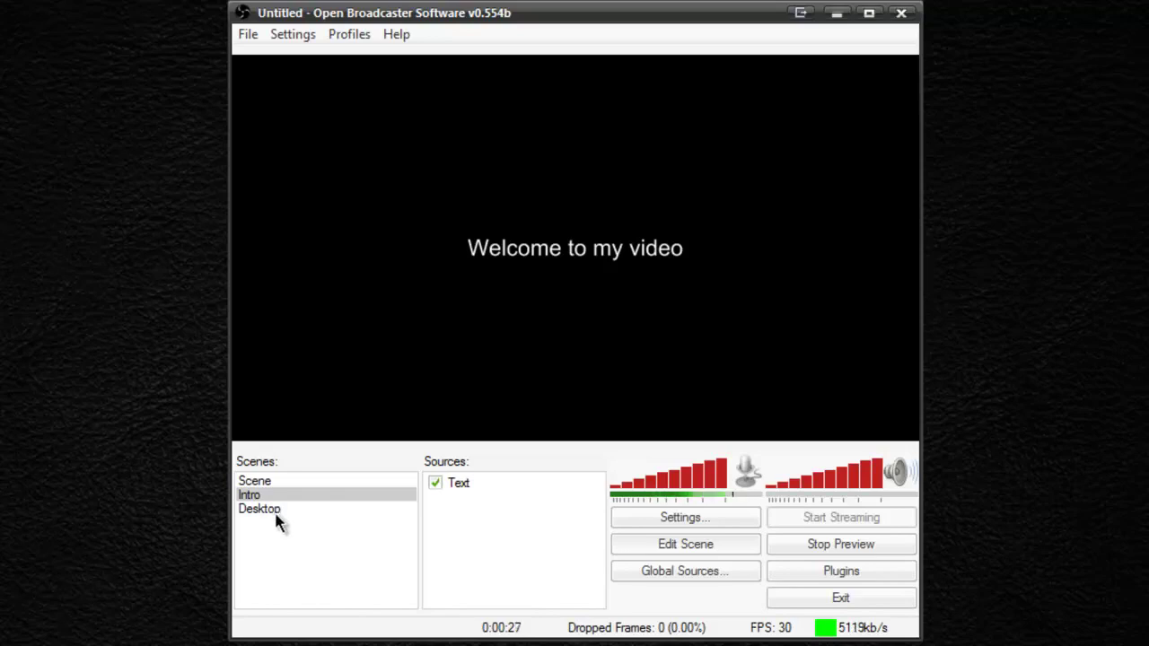
pyautogui.click(269, 509)
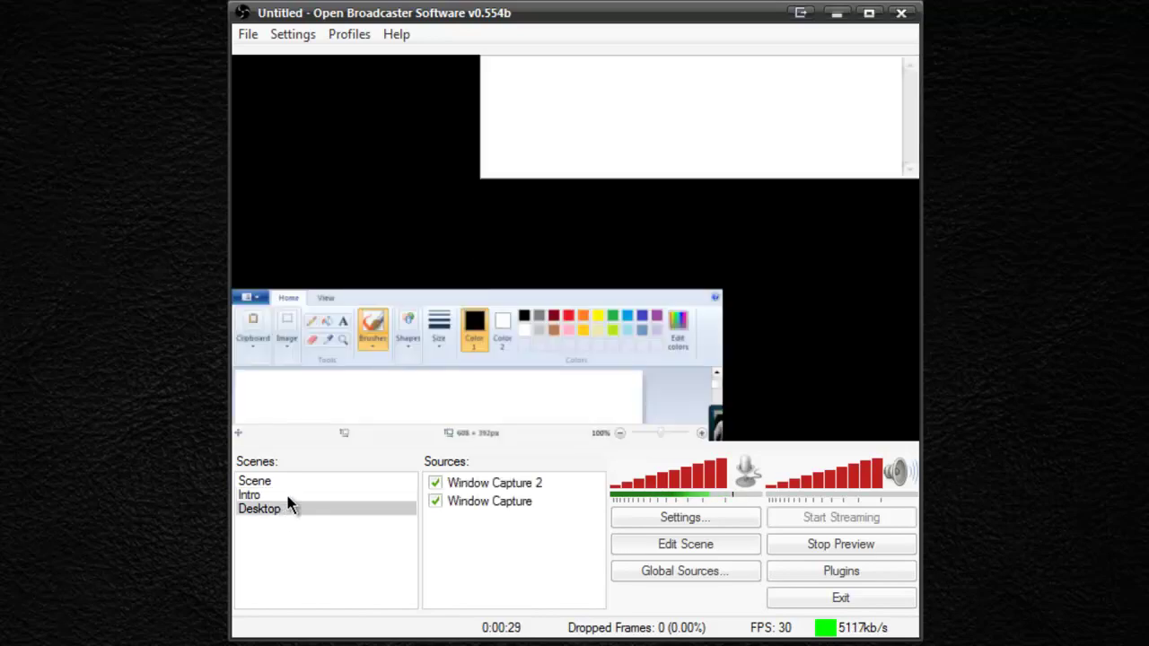
pyautogui.click(286, 496)
pyautogui.click(277, 511)
pyautogui.click(272, 496)
pyautogui.click(282, 511)
pyautogui.rightClick(347, 539)
# Create a new scene named Outro
pyautogui.click(399, 553)
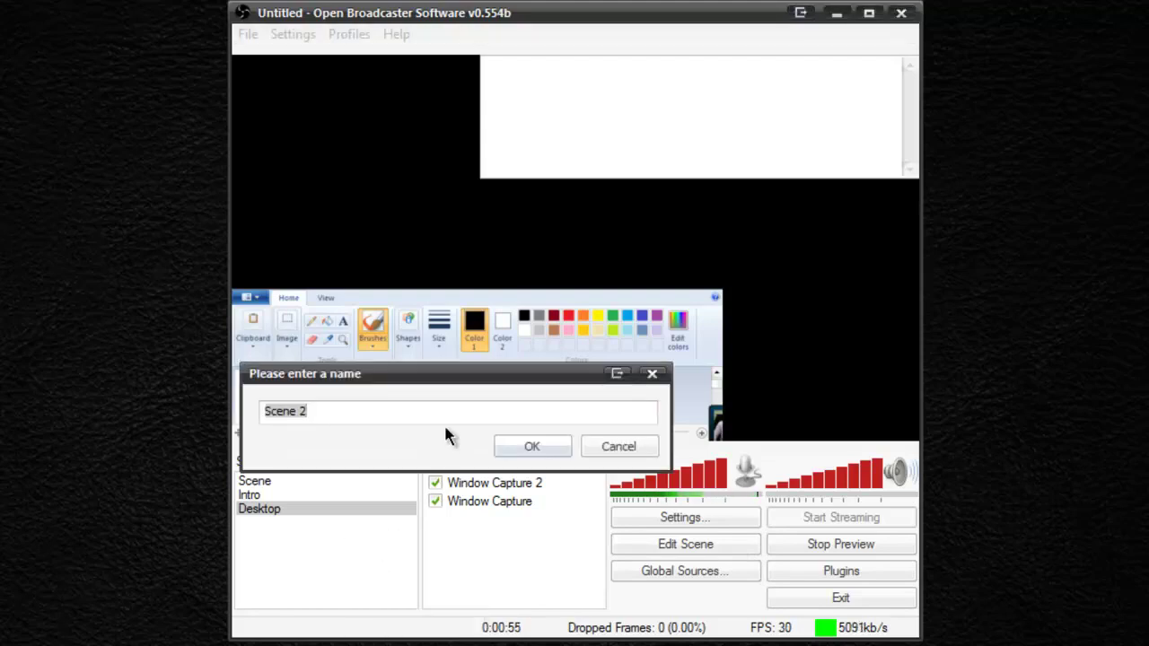
pyautogui.write('Outro')
pyautogui.click(532, 446)
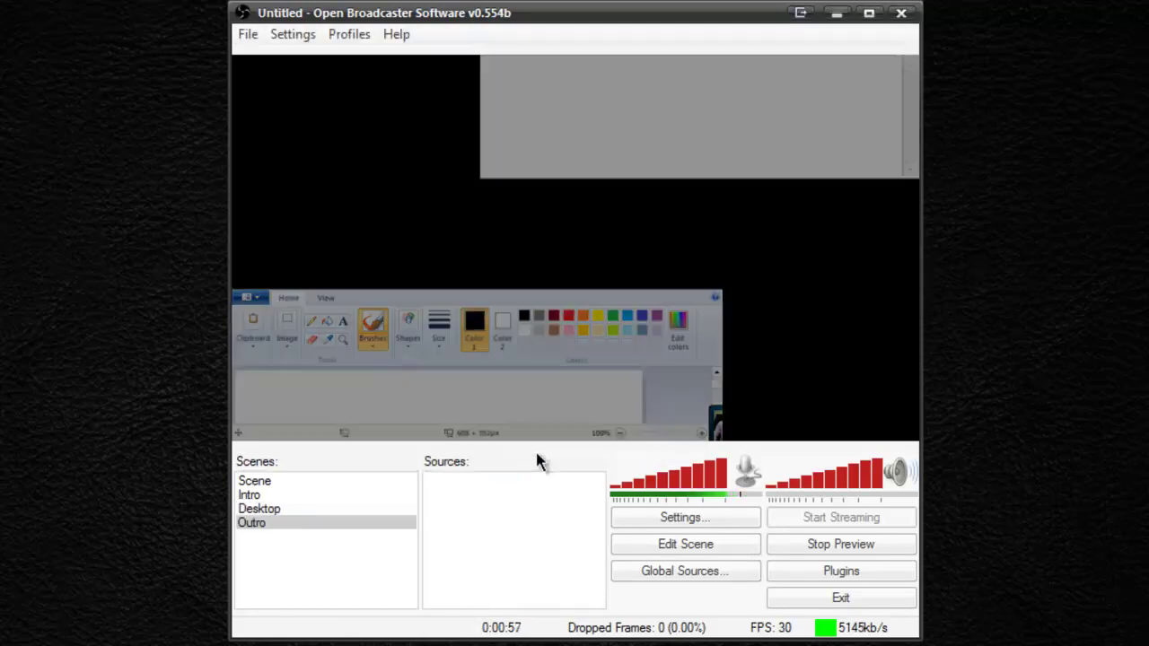
# Add an Image source named Image showing thrift.jpg from the Dropbox folder
pyautogui.rightClick(471, 501)
pyautogui.moveTo(539, 519)
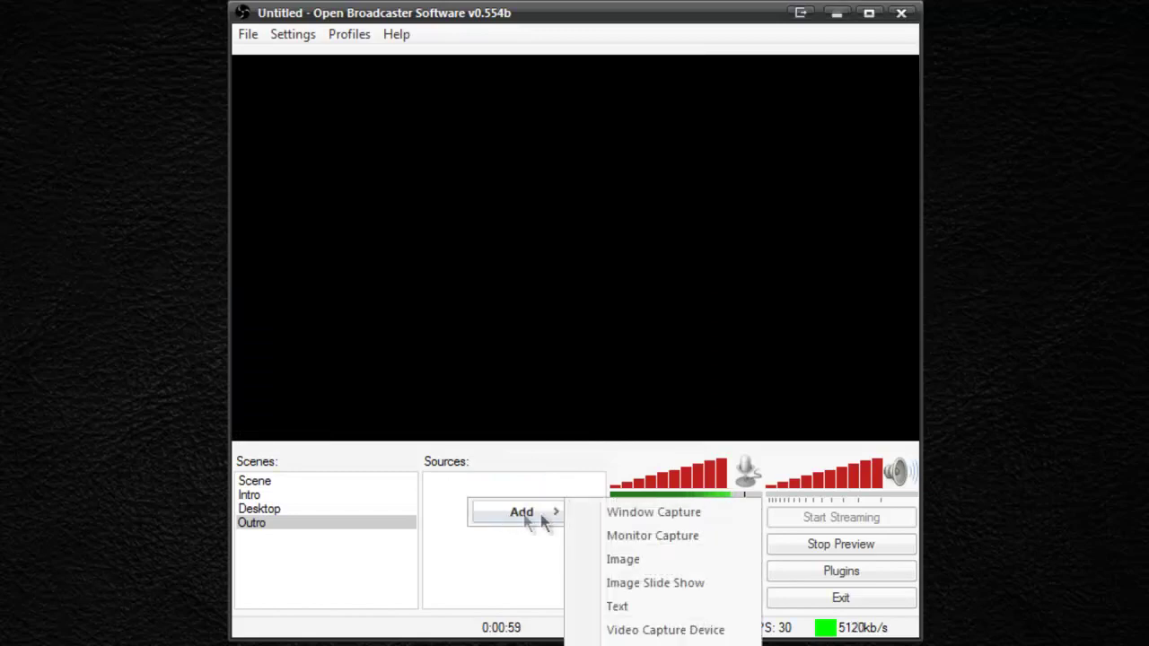
pyautogui.click(625, 562)
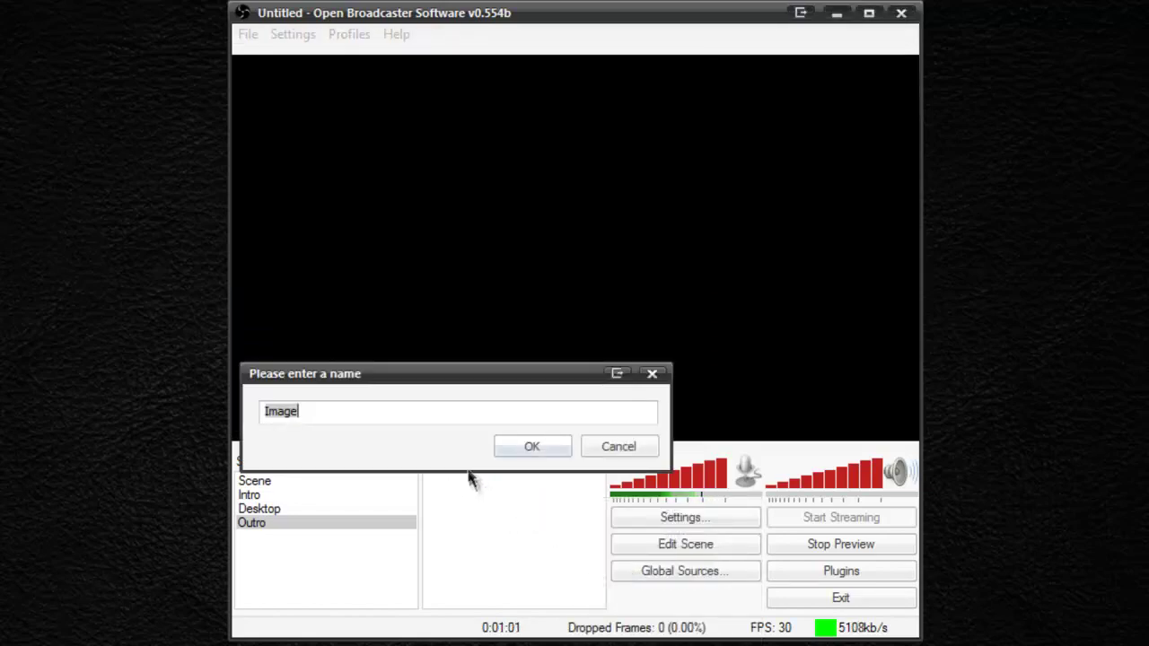
pyautogui.click(531, 453)
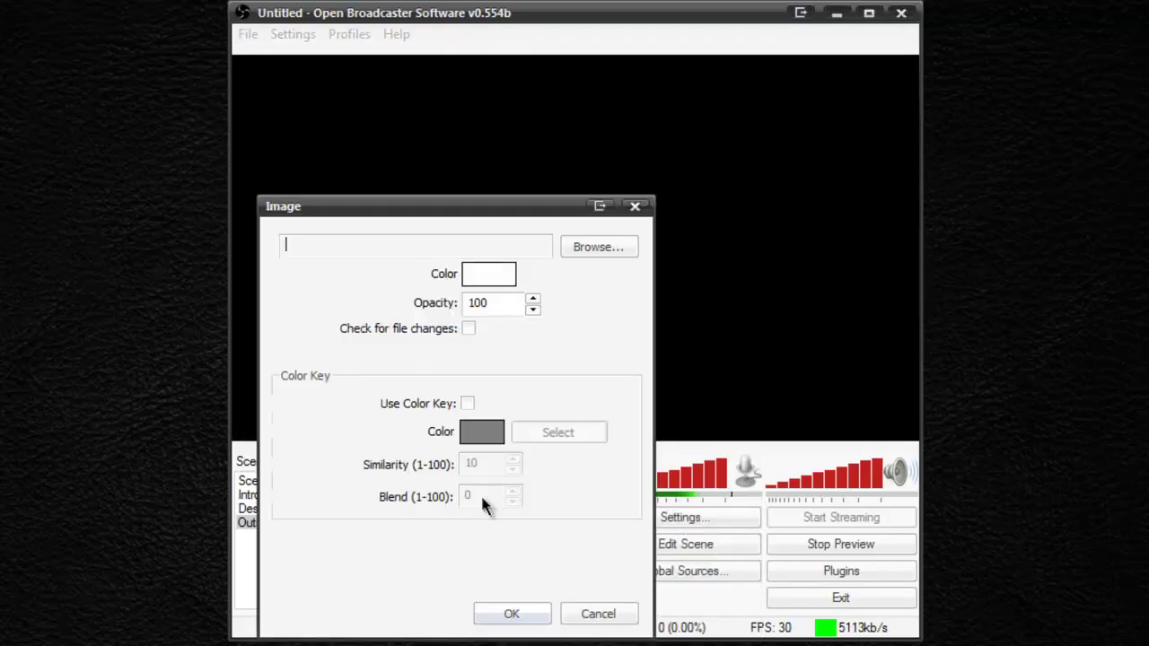
pyautogui.click(599, 246)
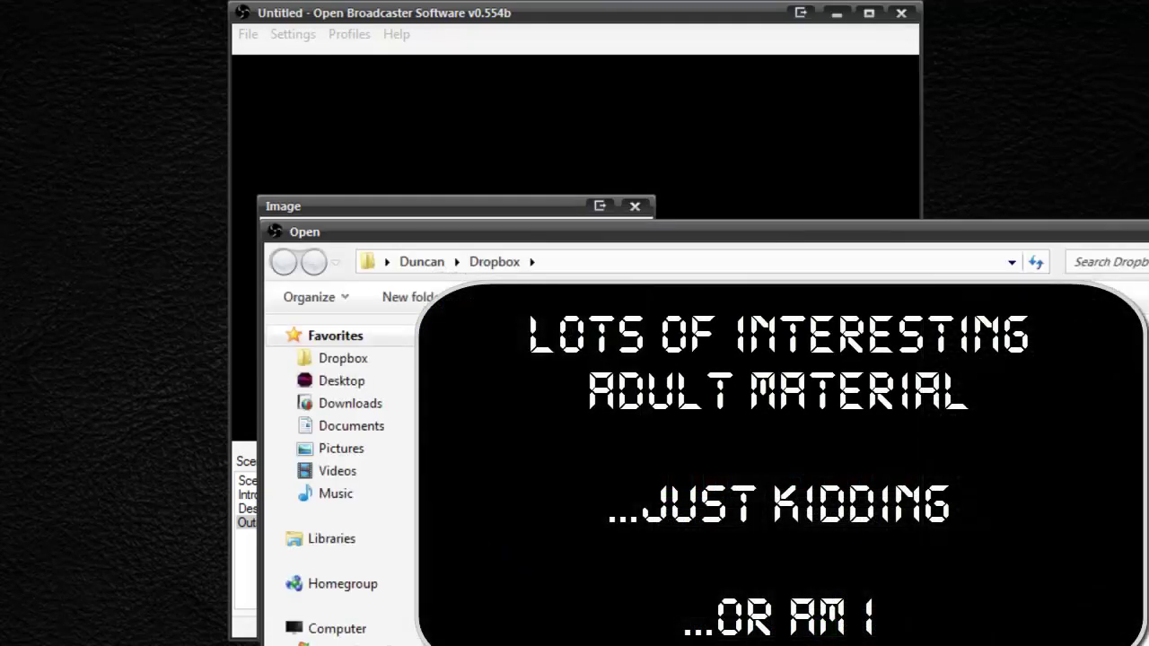
pyautogui.click(367, 384)
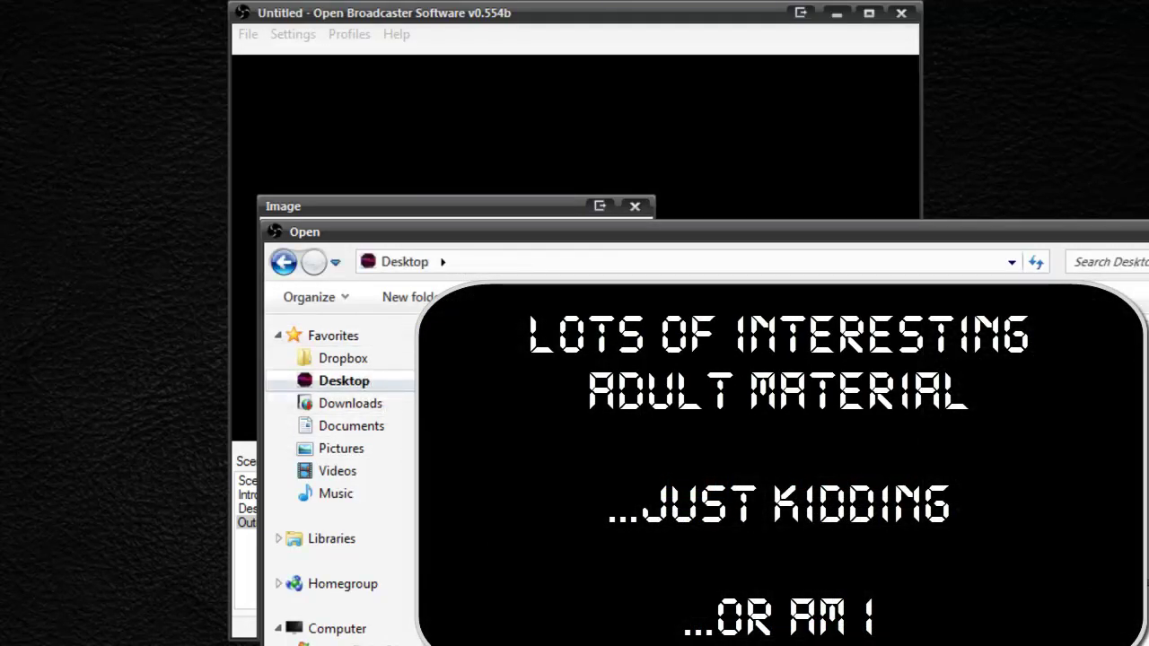
pyautogui.click(283, 261)
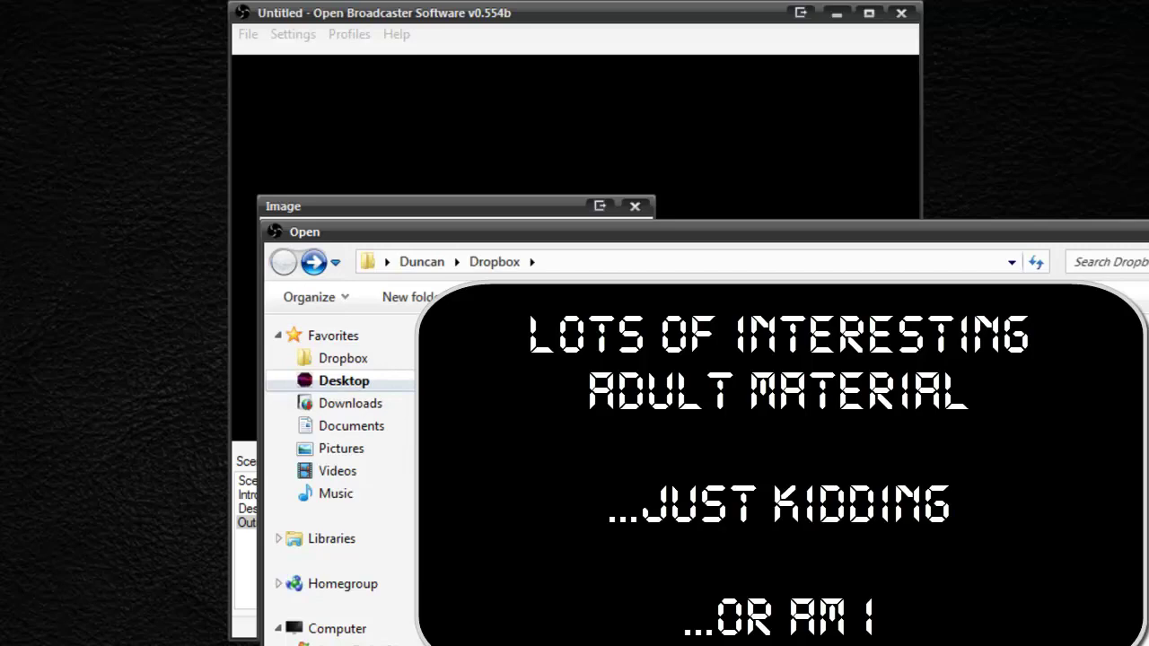
pyautogui.doubleClick(500, 618)
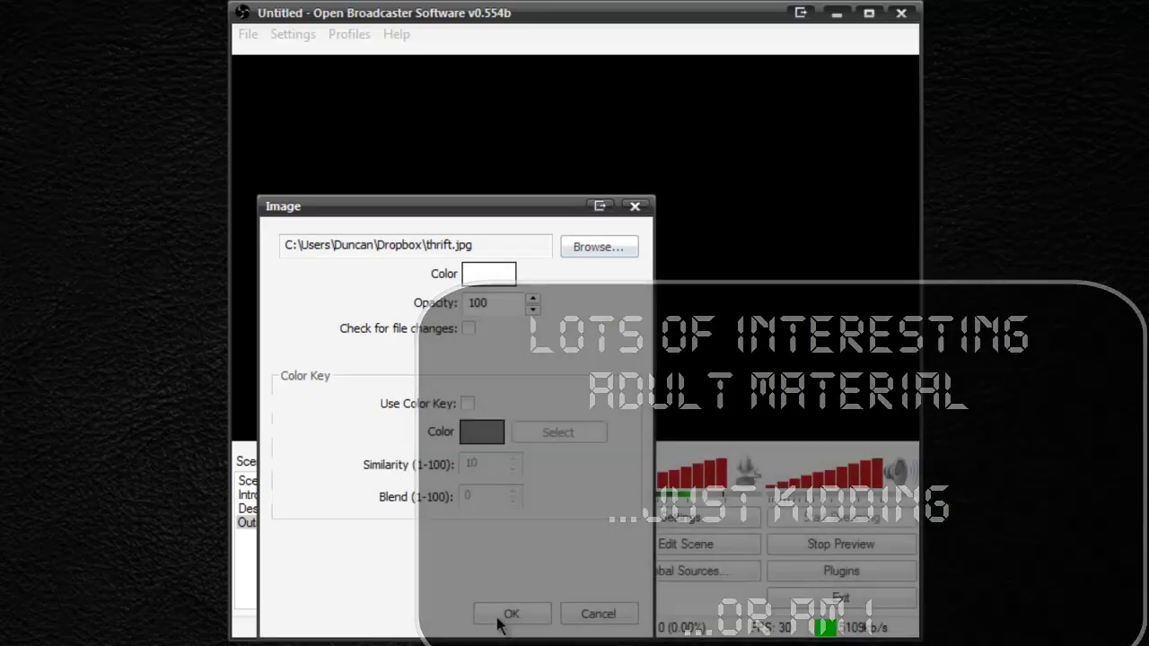
pyautogui.click(507, 614)
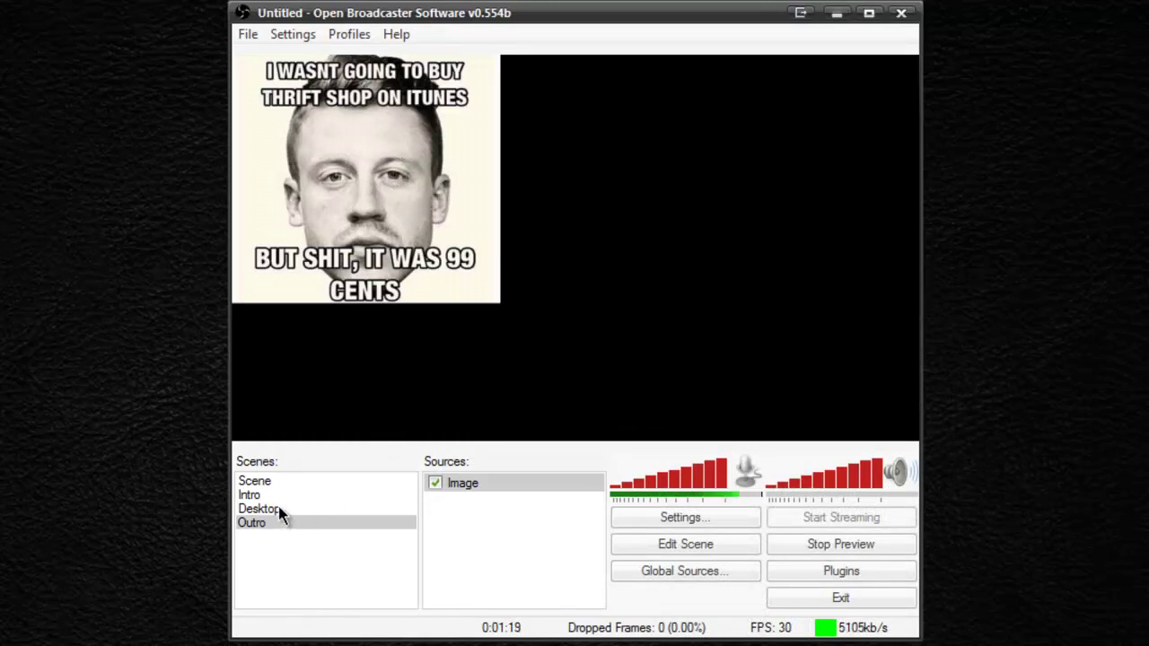
# Inspect the image source's properties, including opacity 100, and cancel without changes
pyautogui.rightClick(461, 187)
pyautogui.moveTo(531, 295)
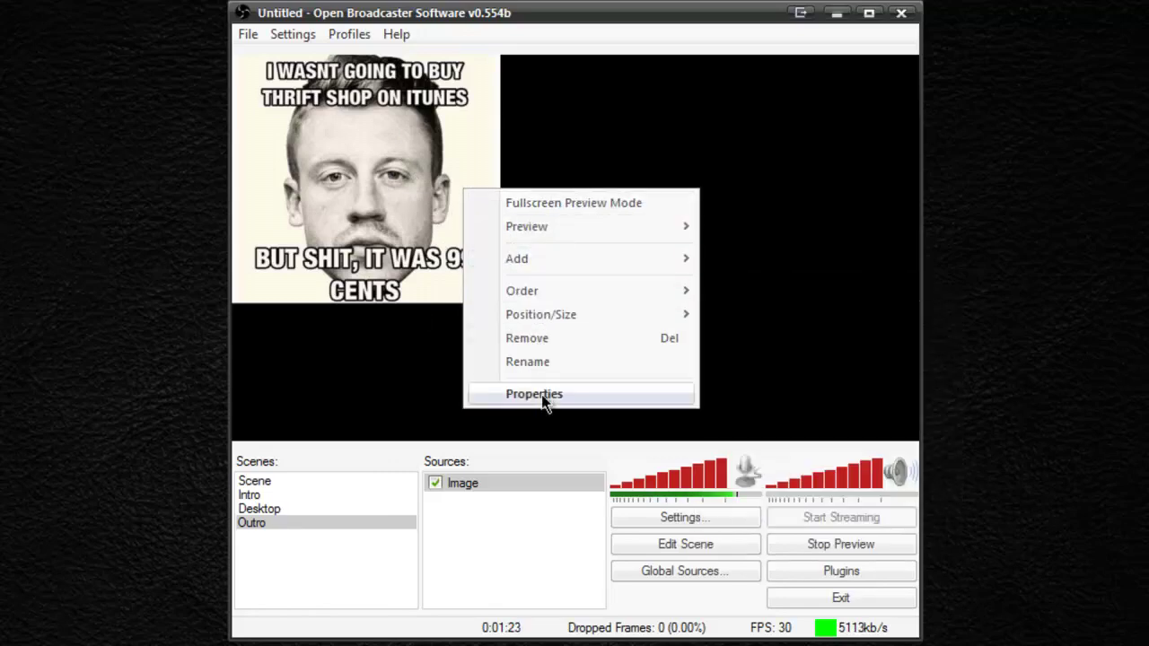
pyautogui.click(543, 401)
pyautogui.moveTo(441, 208); pyautogui.dragTo(499, 121)
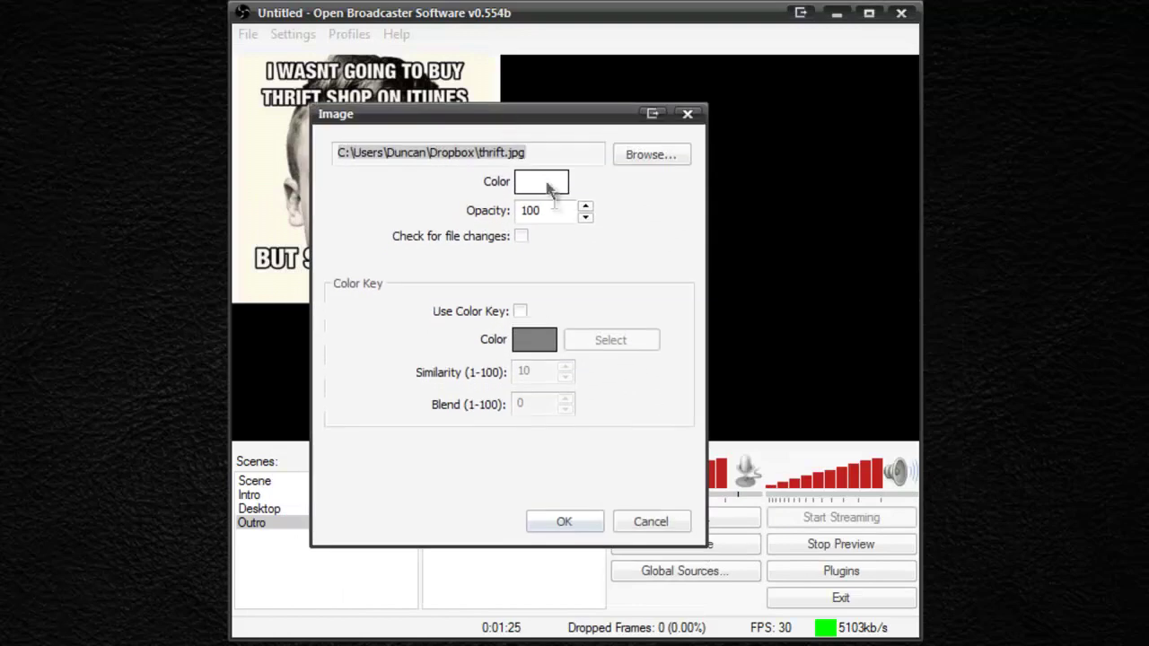
pyautogui.doubleClick(539, 210)
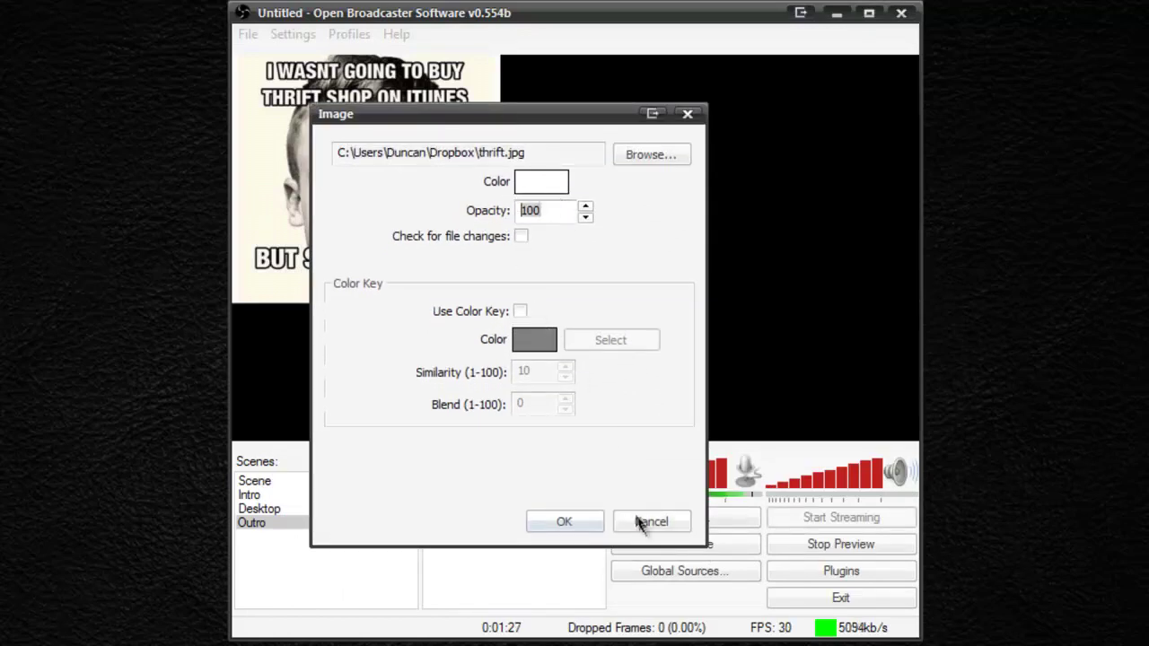
pyautogui.click(568, 528)
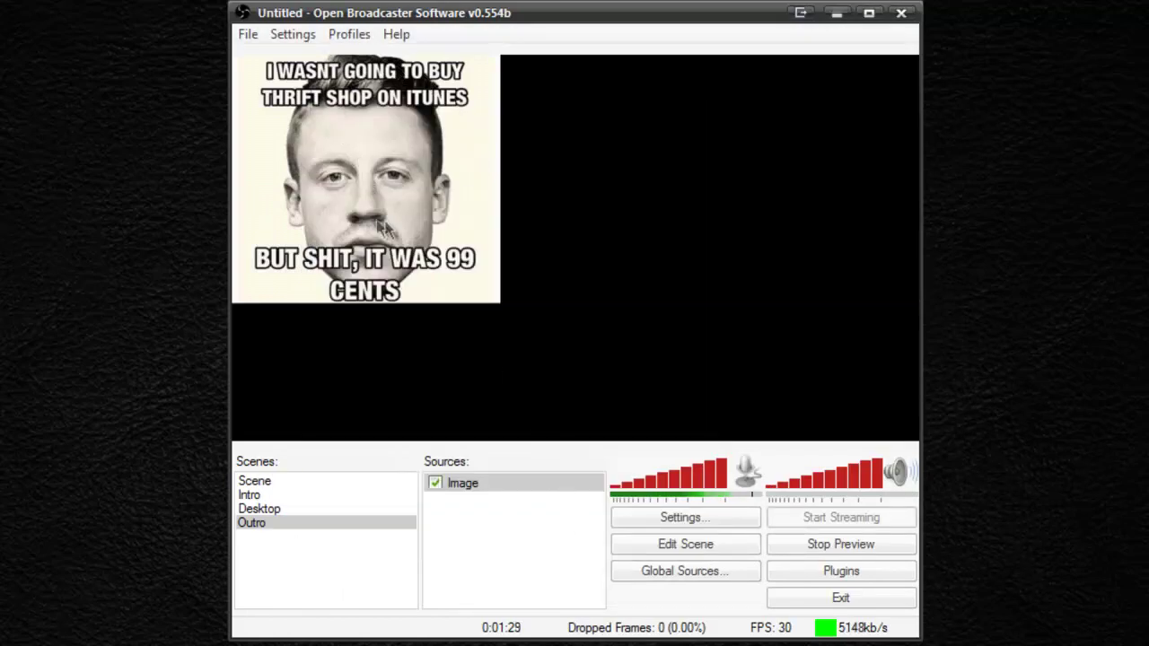
# Cycle through the Intro, Desktop and Outro scenes, ending on Intro
pyautogui.click(262, 498)
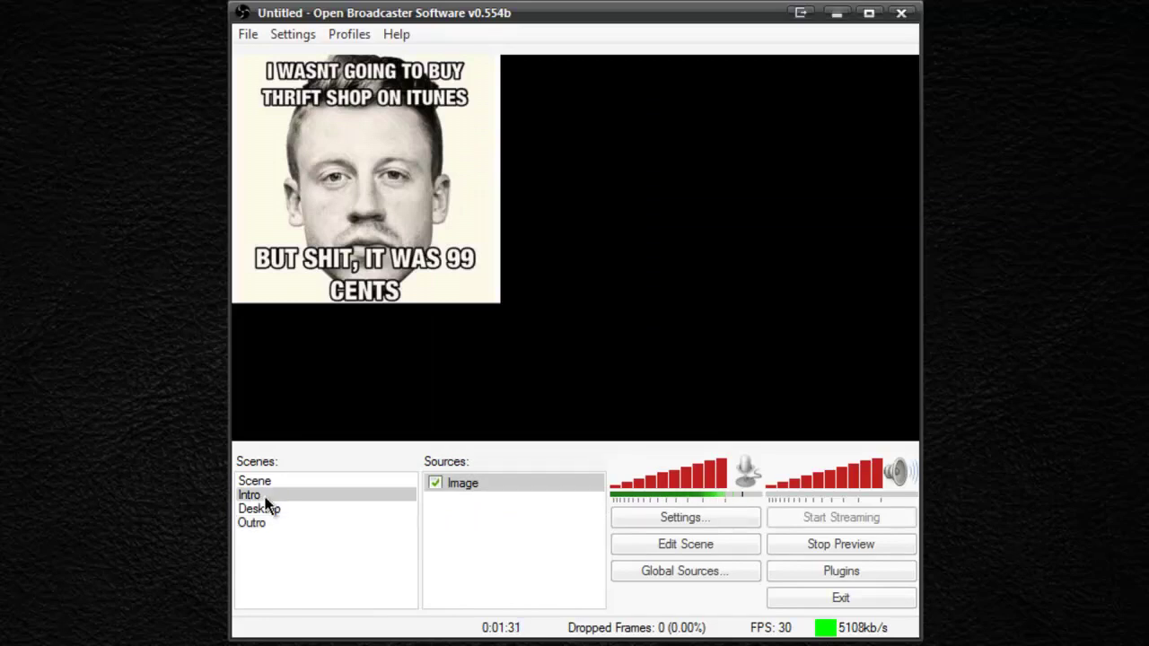
pyautogui.click(266, 510)
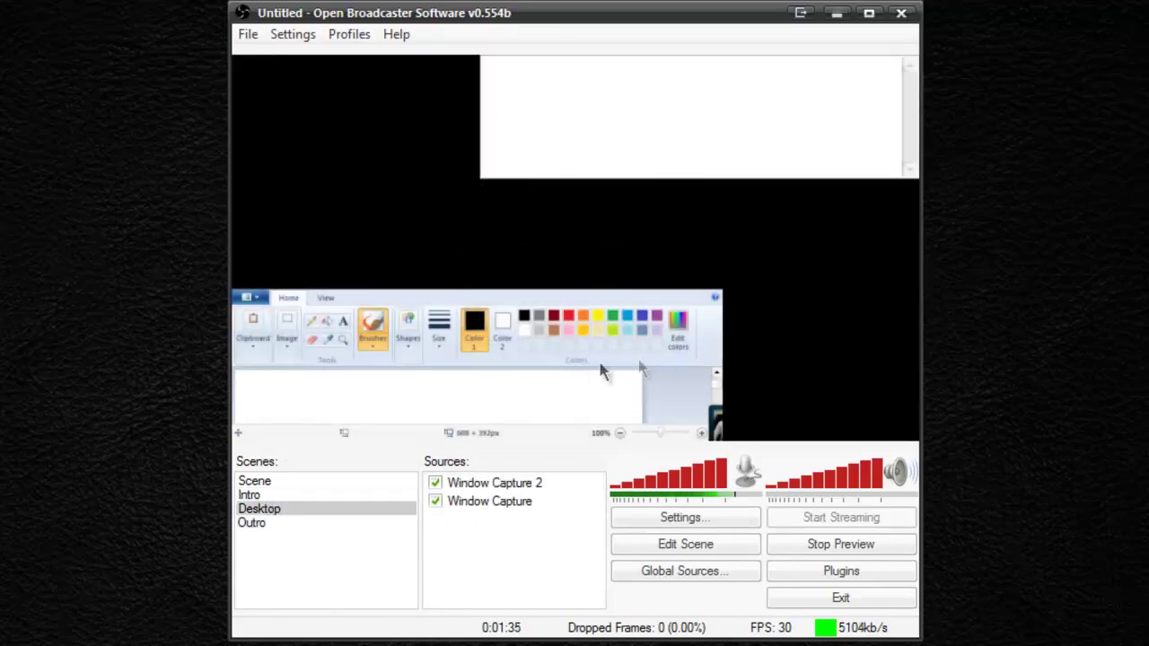
pyautogui.click(263, 526)
pyautogui.click(266, 497)
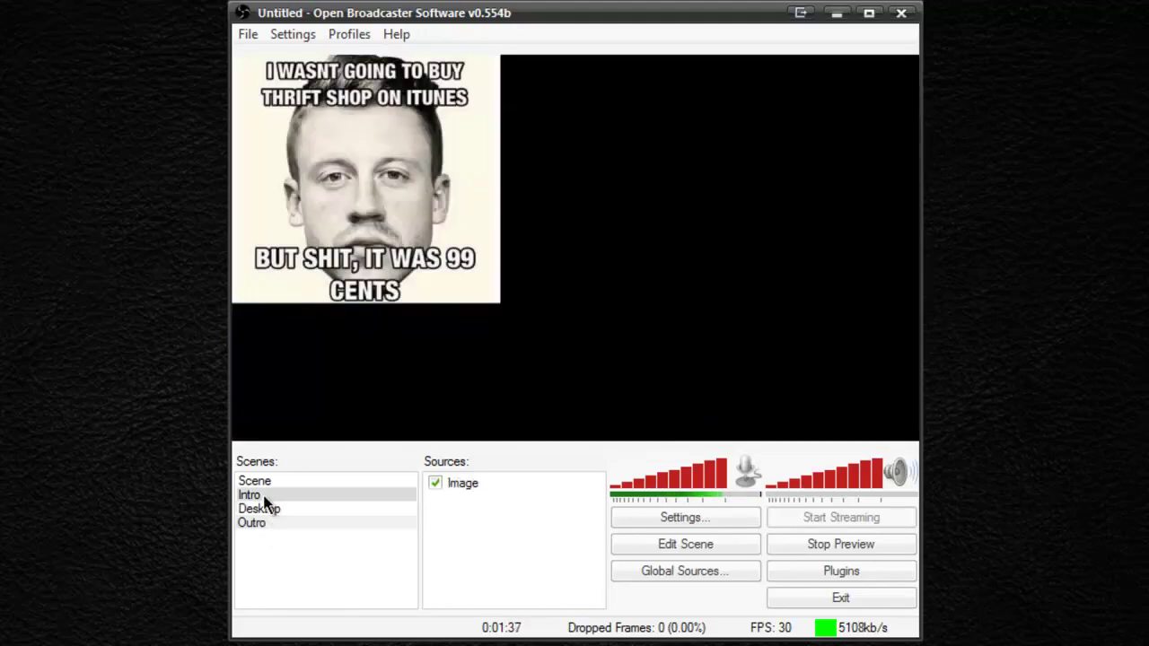
pyautogui.click(266, 509)
pyautogui.click(263, 523)
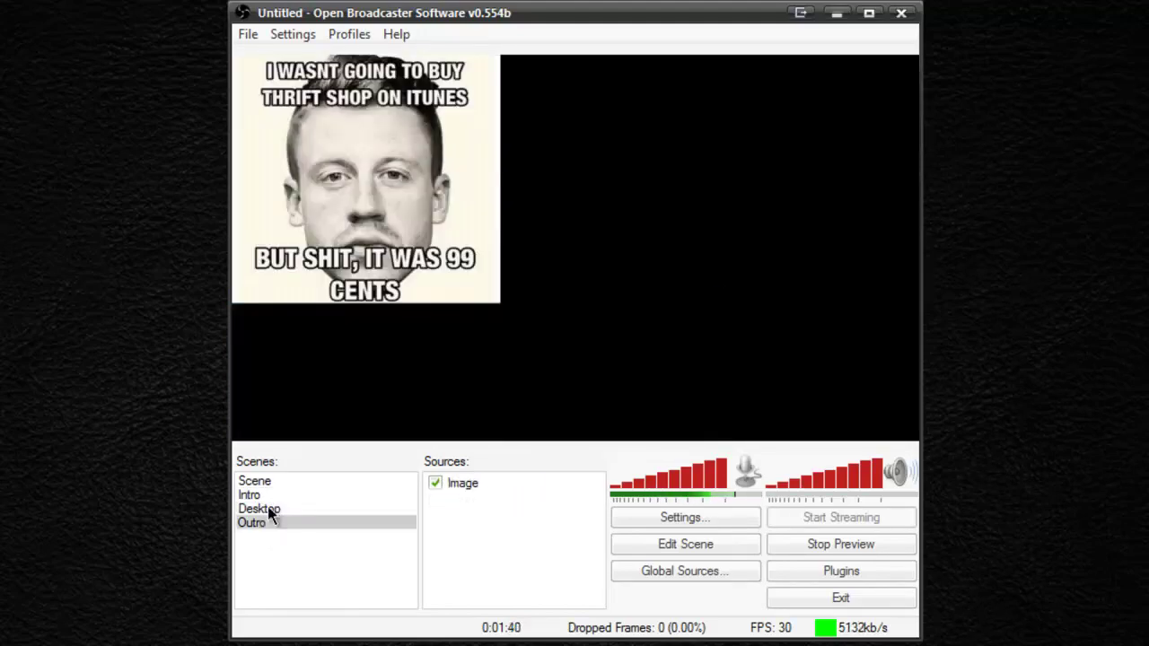
pyautogui.click(279, 496)
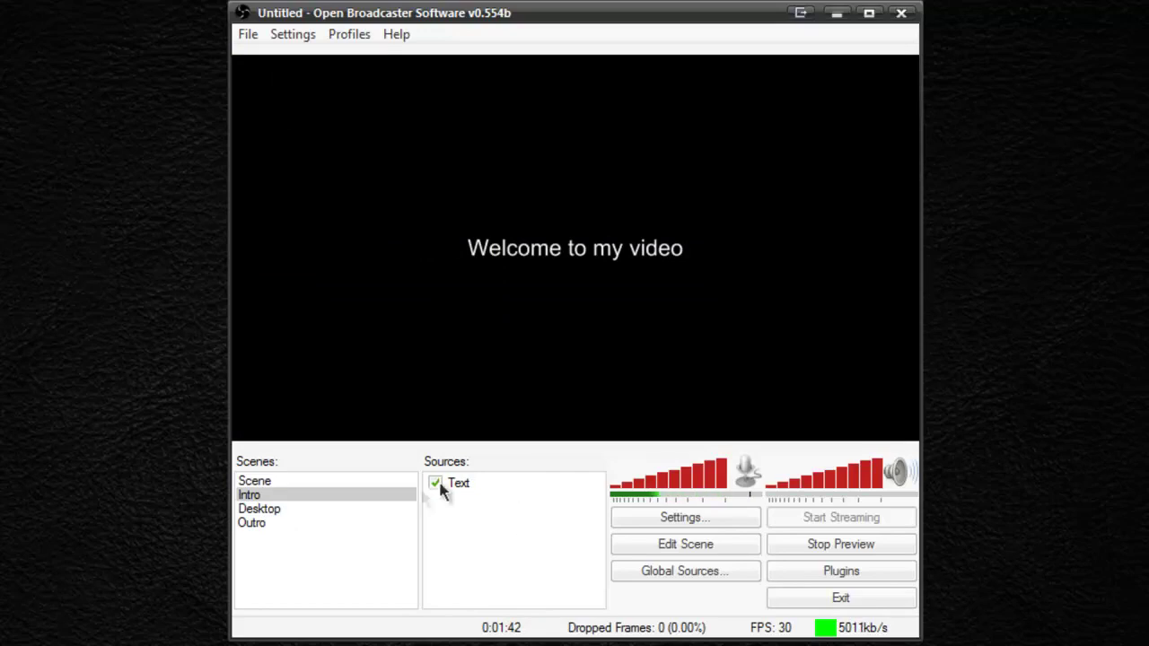
pyautogui.rightClick(371, 496)
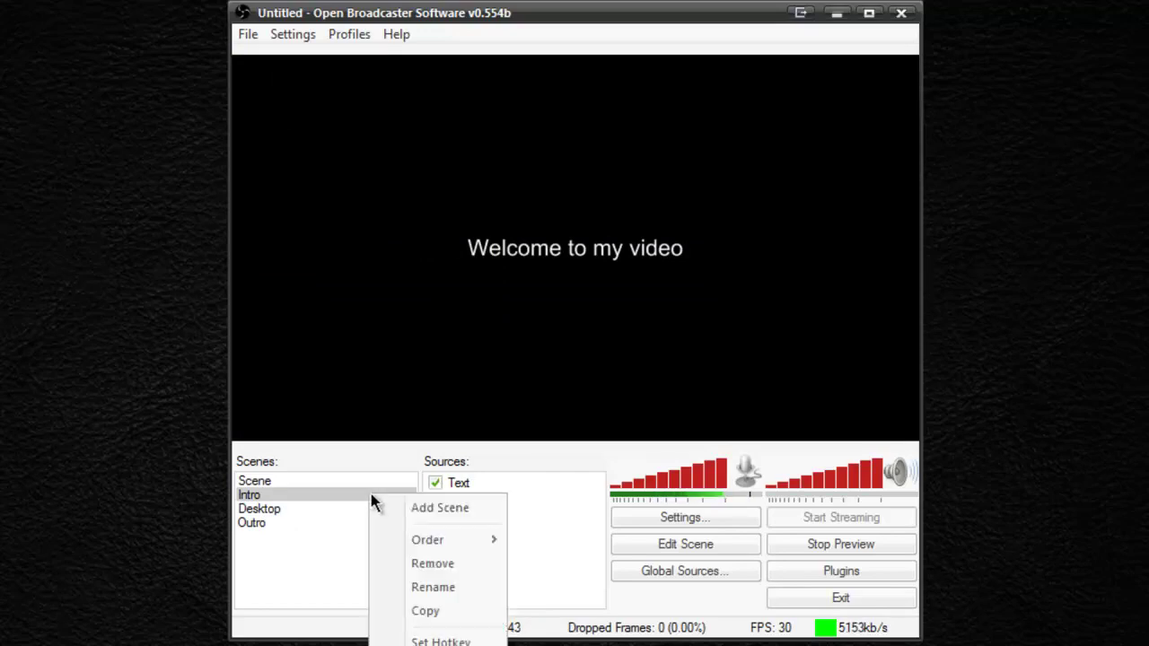
pyautogui.click(439, 641)
pyautogui.click(569, 133)
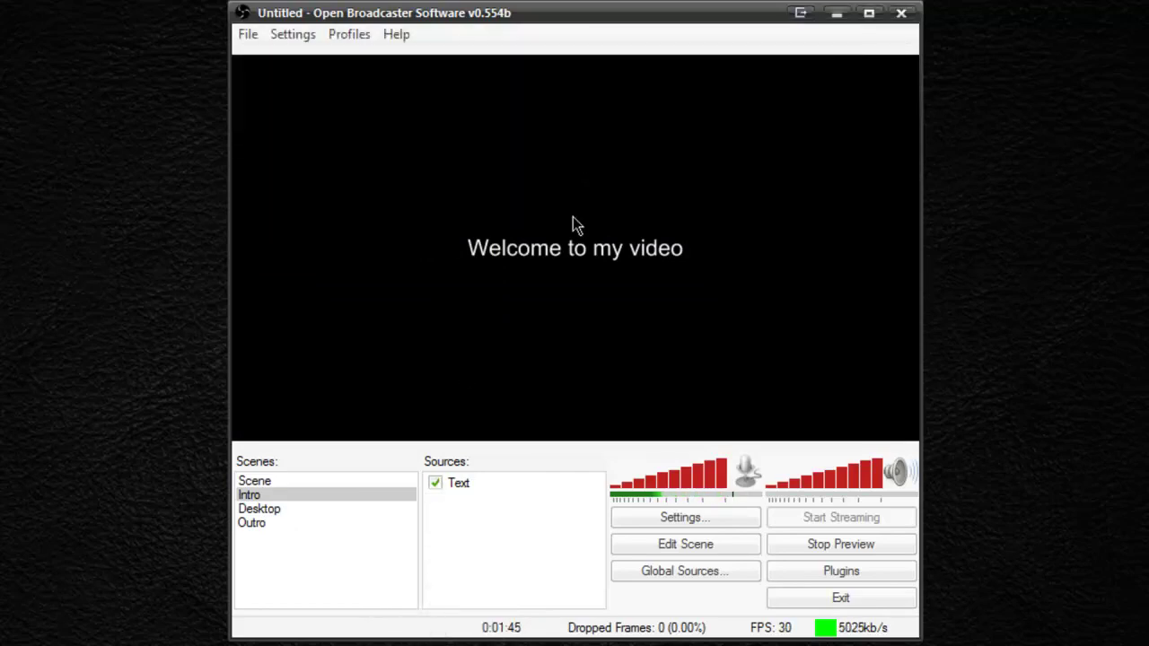